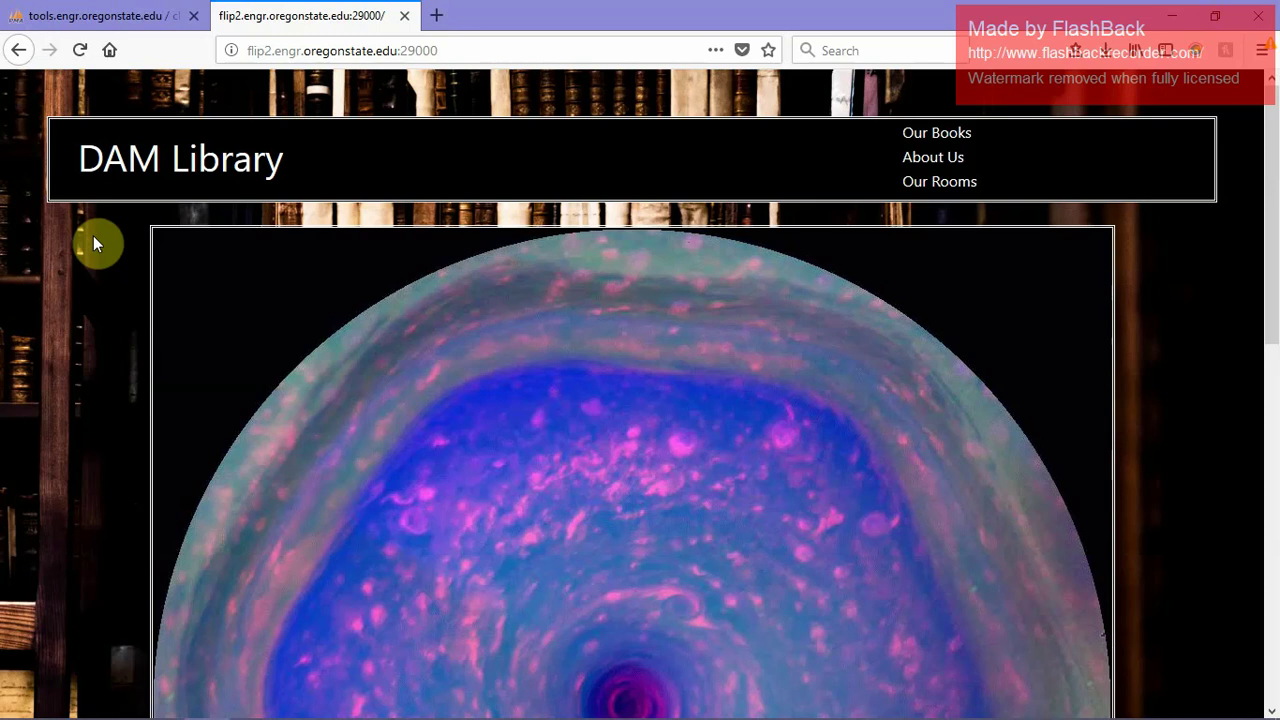
Step: Open the Our Books page listing every library book
scroll(93, 243, down, 2)
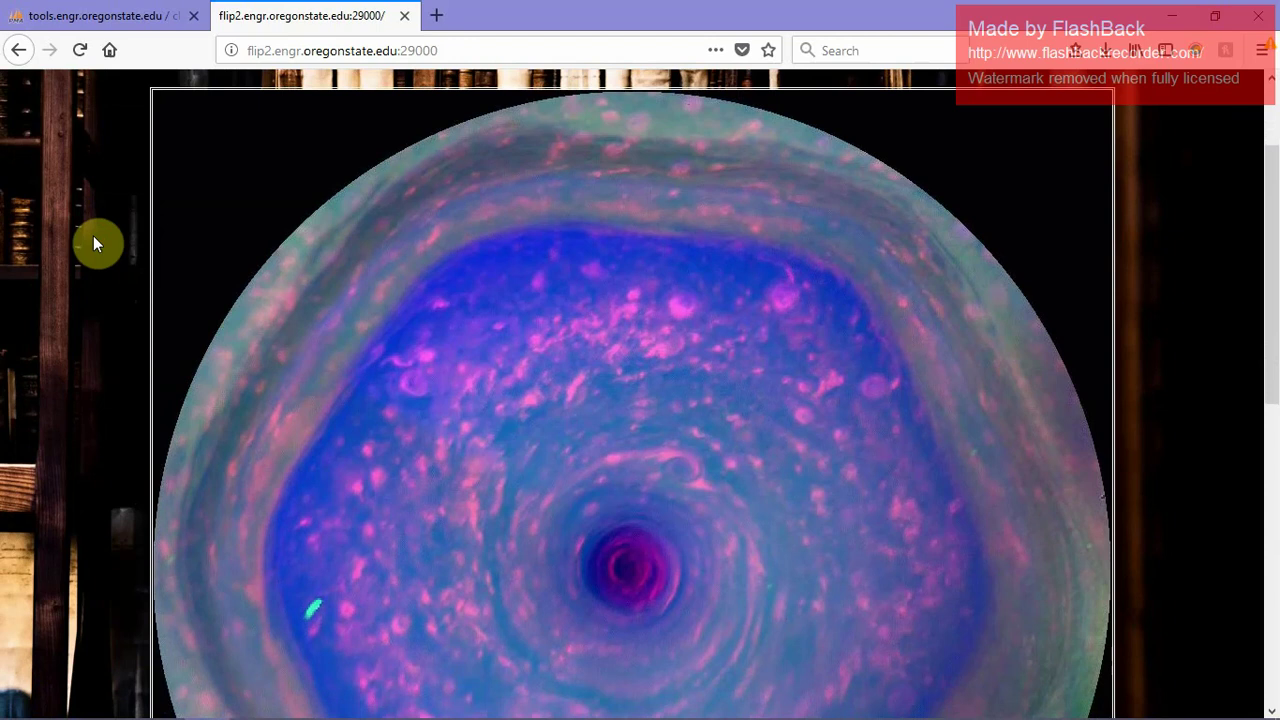
scroll(93, 235, down, 4)
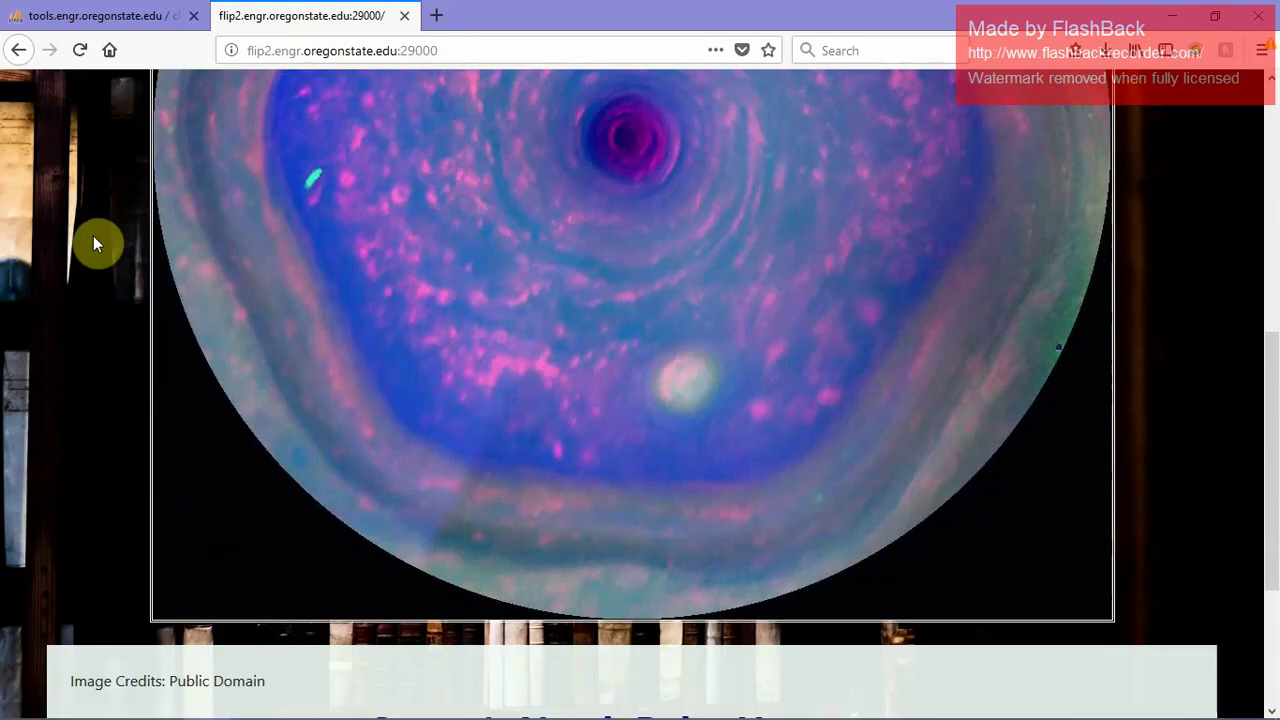
scroll(93, 235, down, 2)
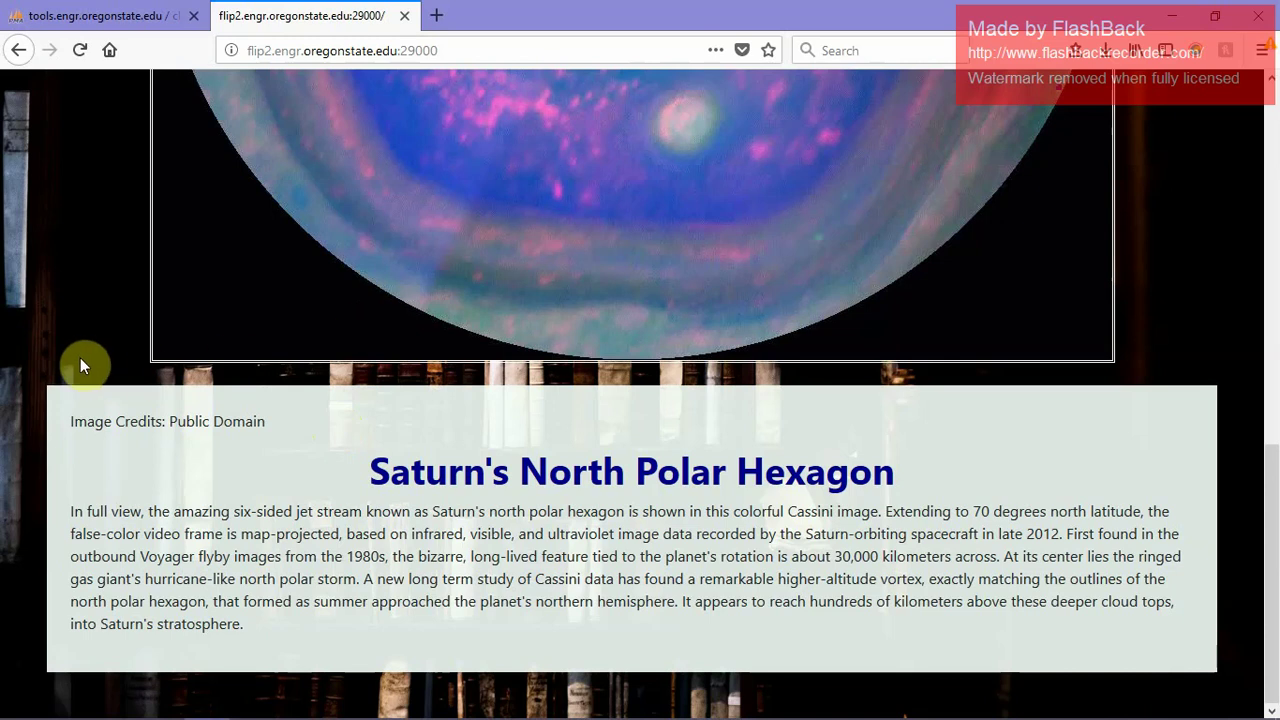
scroll(80, 357, up, 10)
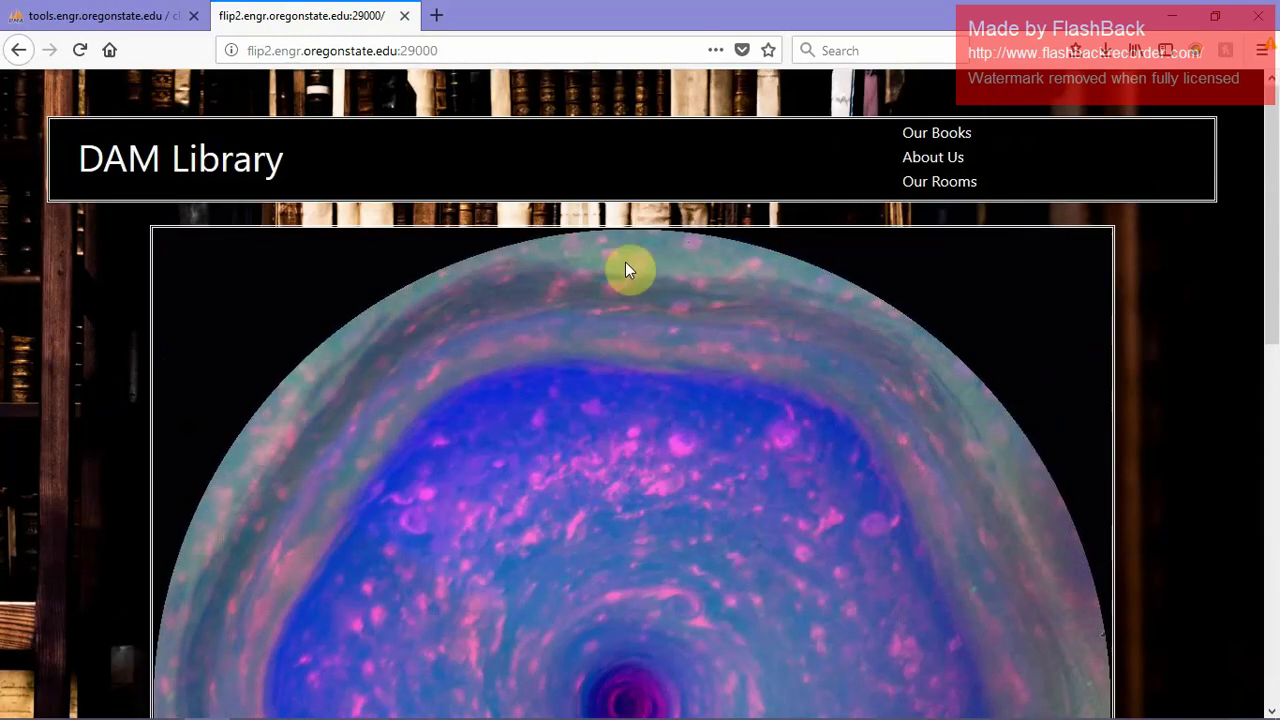
click(957, 140)
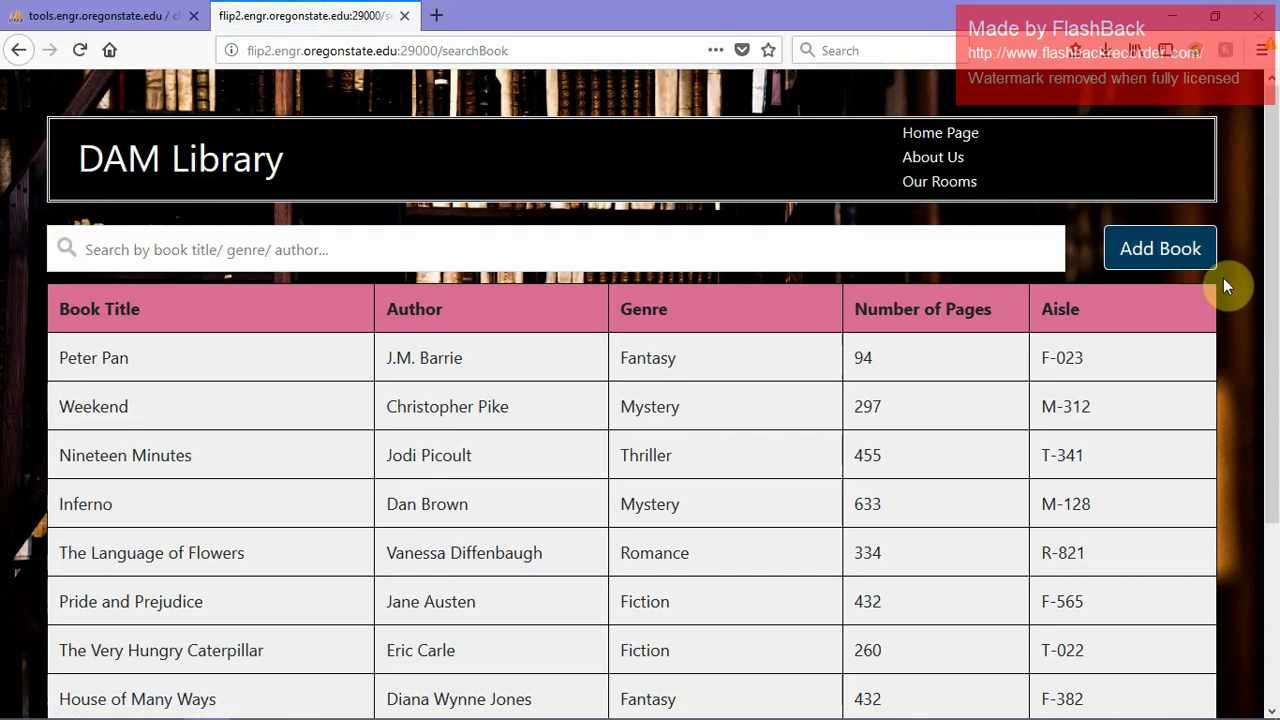
scroll(1225, 283, down, 1)
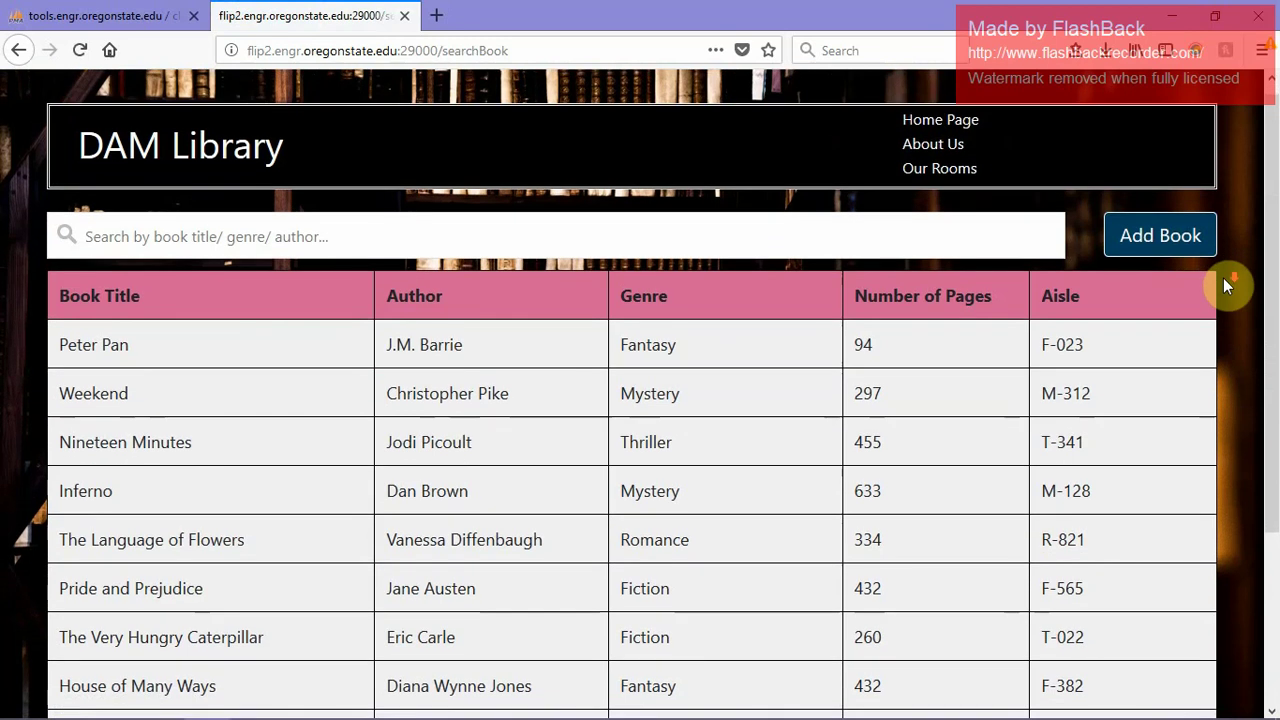
scroll(1223, 278, down, 2)
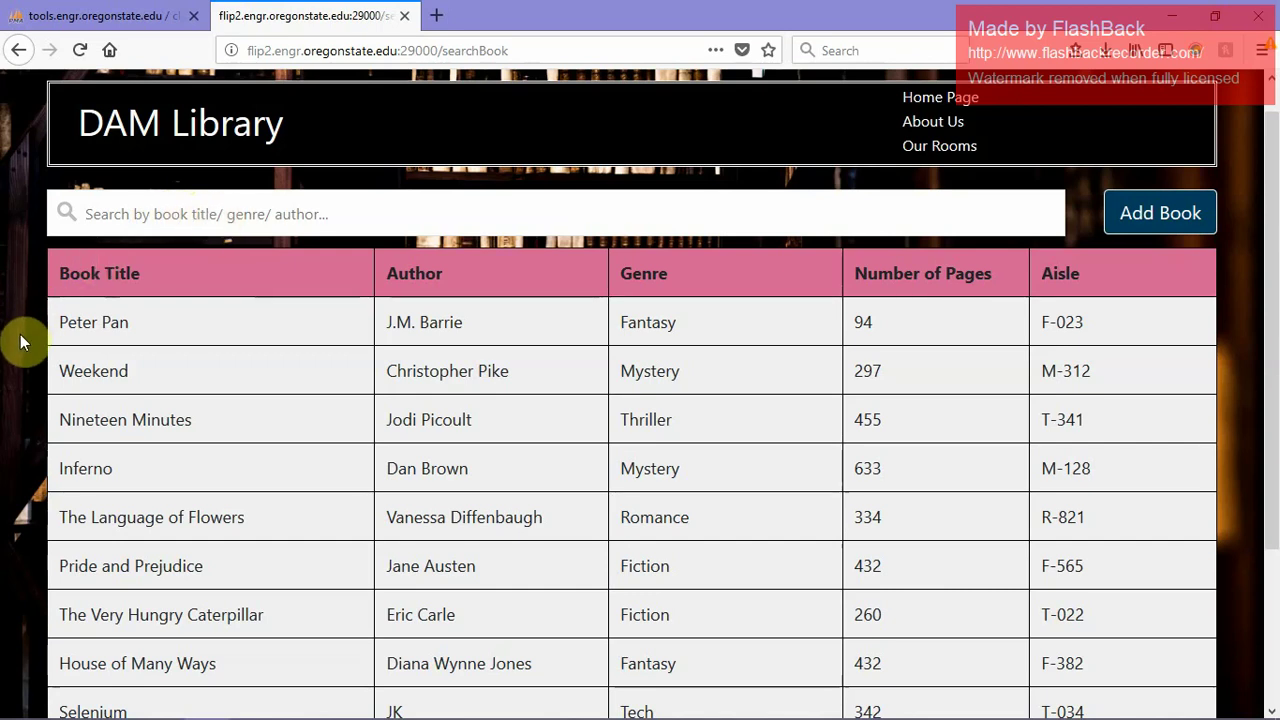
Step: Search the books for 'flower', then 'fan', clearing each search so all books show
click(251, 203)
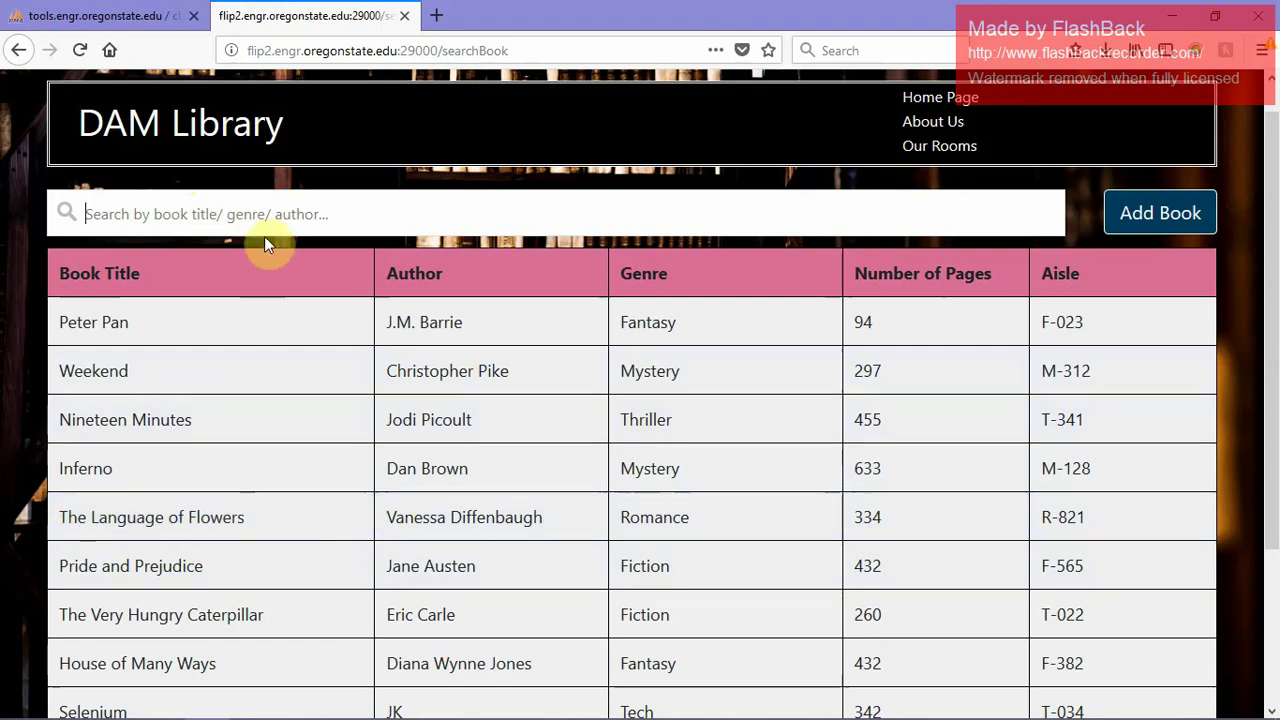
text(flo)
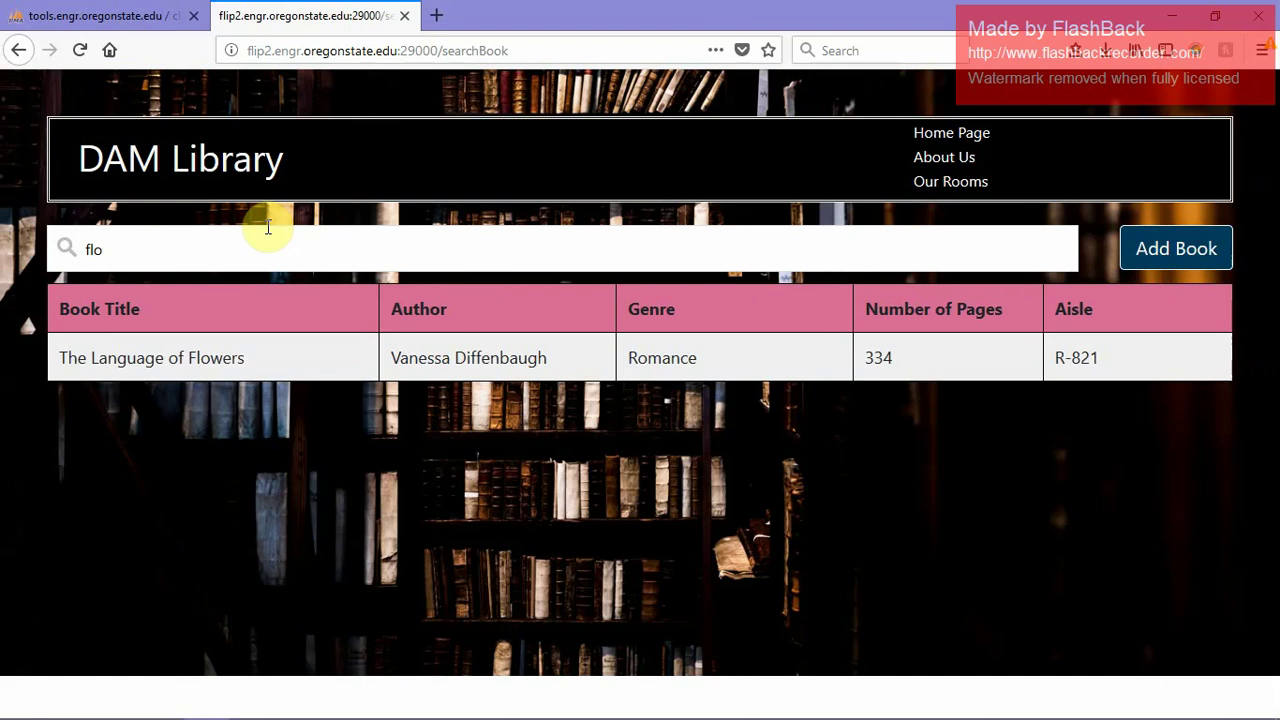
text(wer)
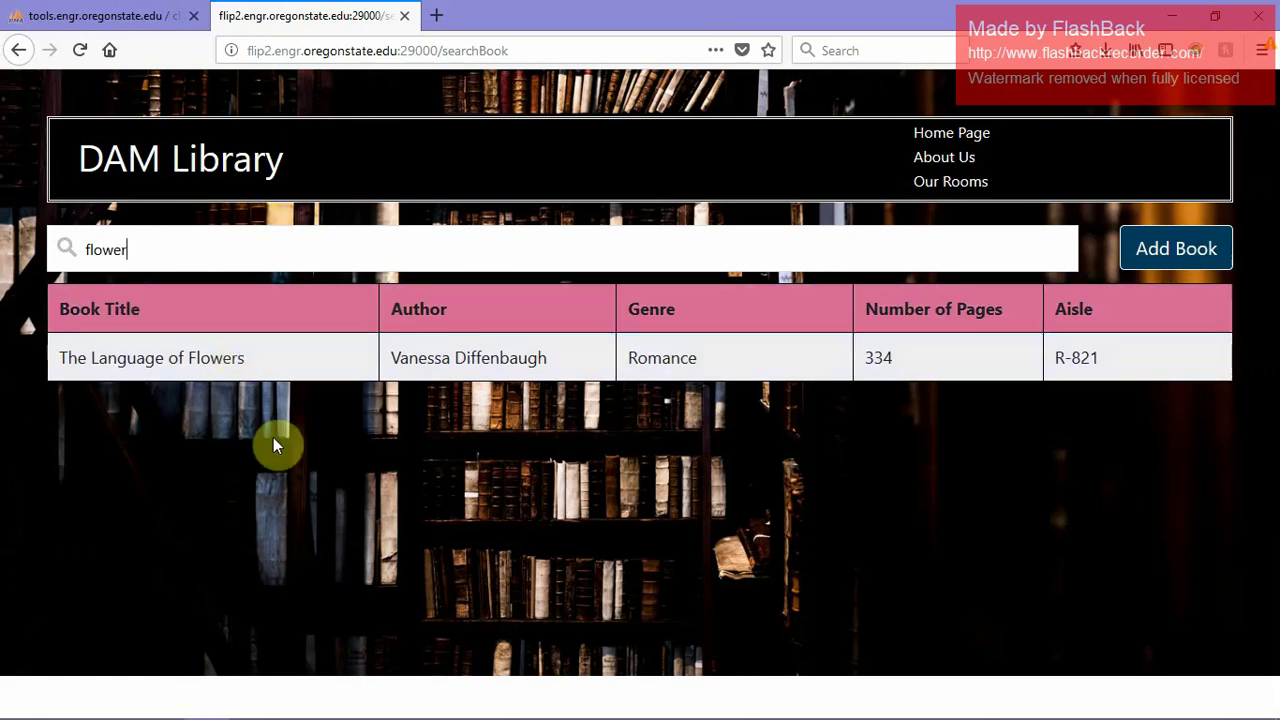
key(BackSpace)
key(BackSpace)
key(BackSpace)
key(BackSpace)
key(BackSpace)
key(BackSpace)
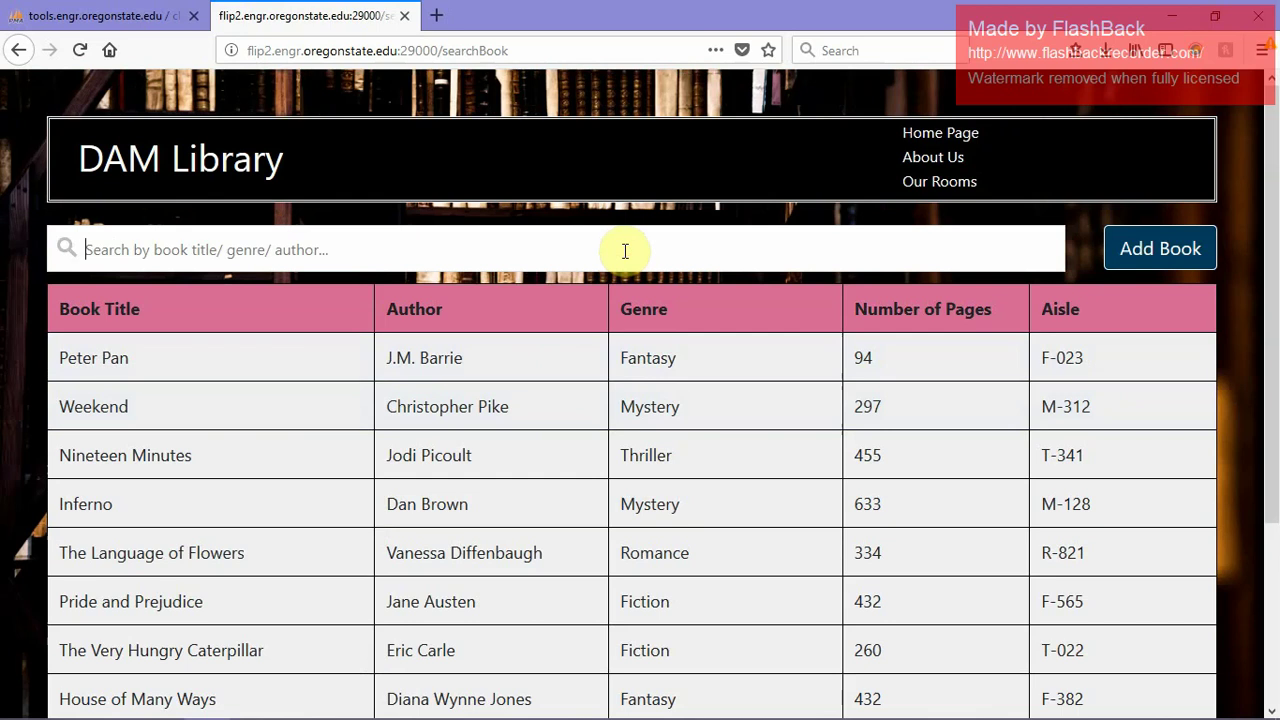
text(fan)
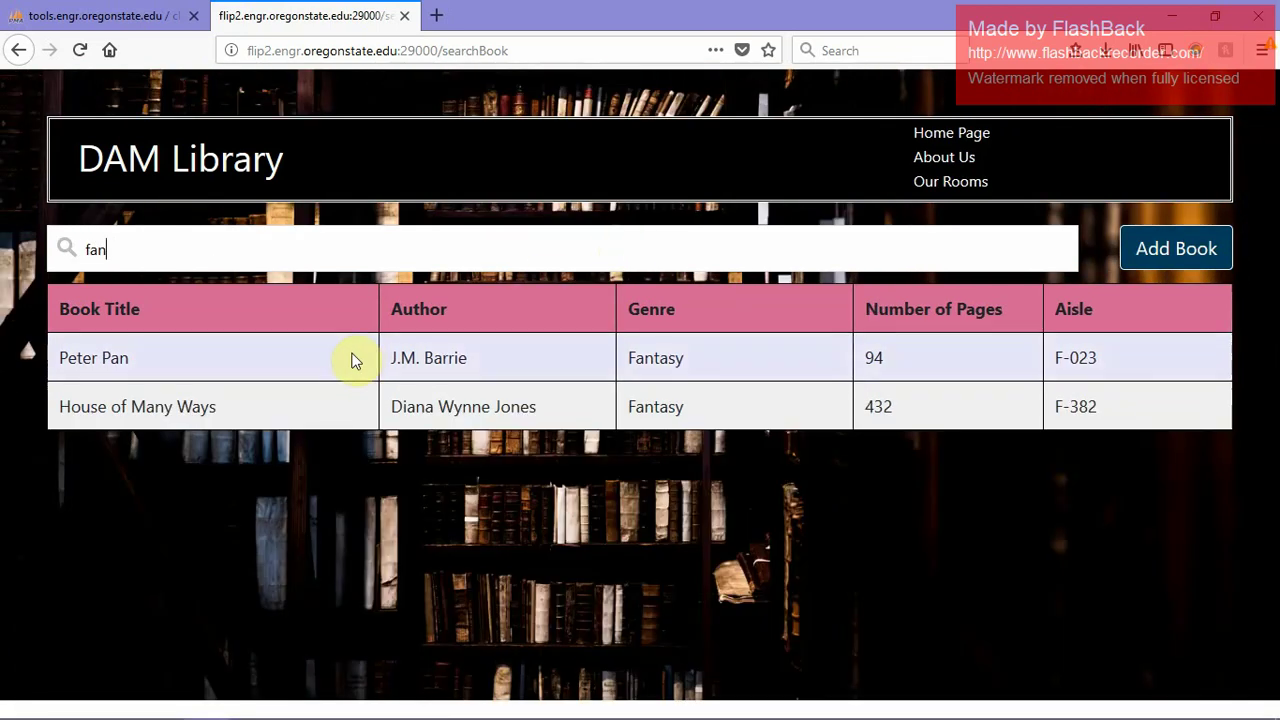
key(BackSpace)
key(BackSpace)
key(BackSpace)
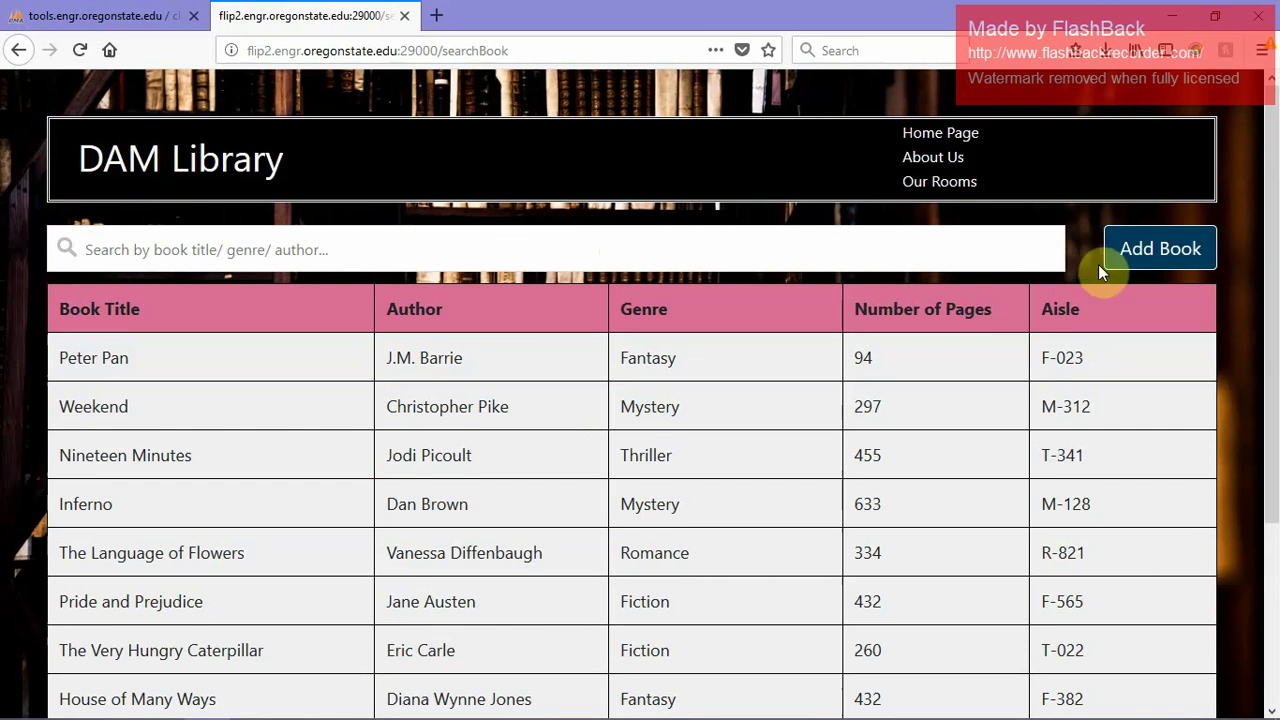
Step: Add and save book 'test3' by test3, genre test3, 300 pages, aisle S-009
click(1143, 262)
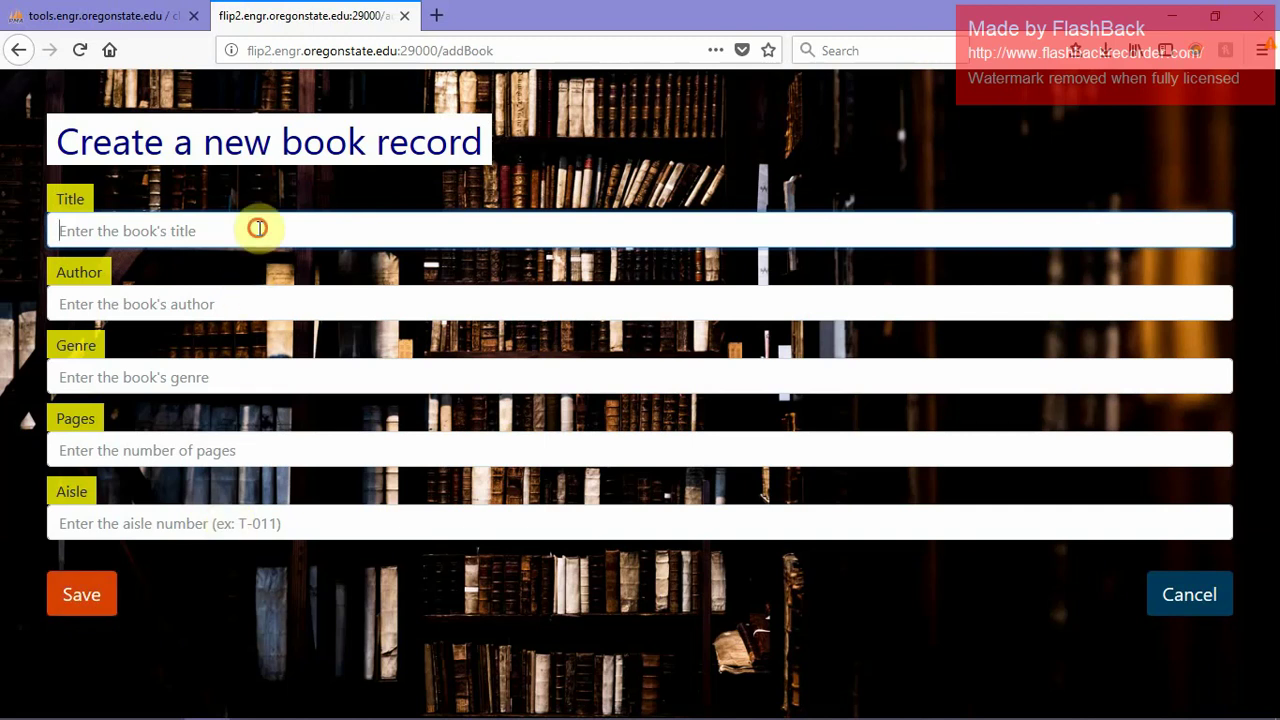
text(test3)
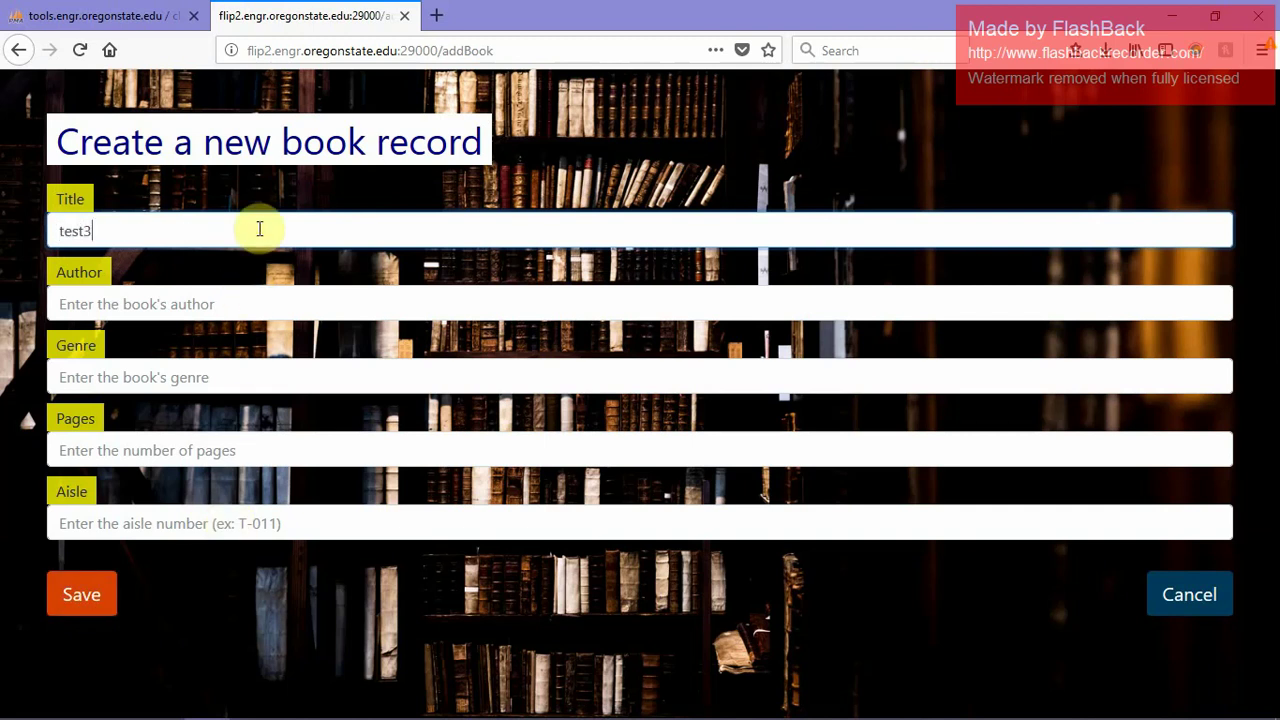
key(Tab)
text(test)
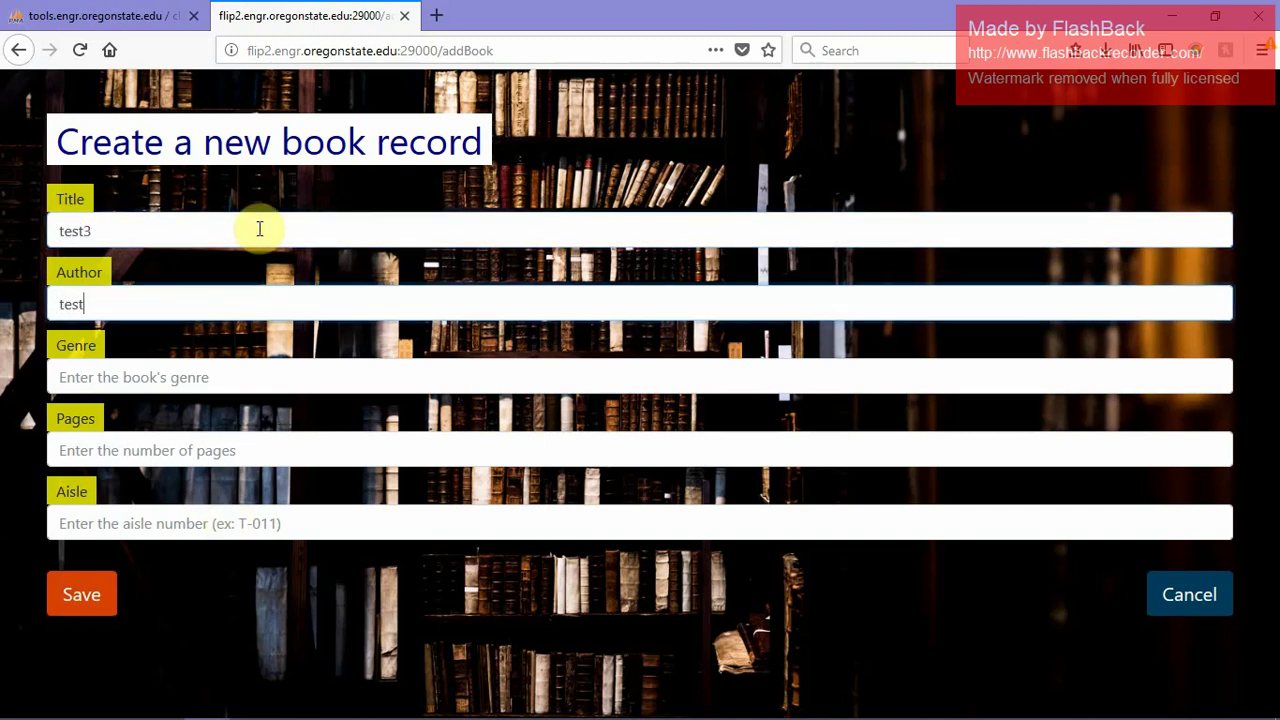
text(3)
key(Tab)
text(test3)
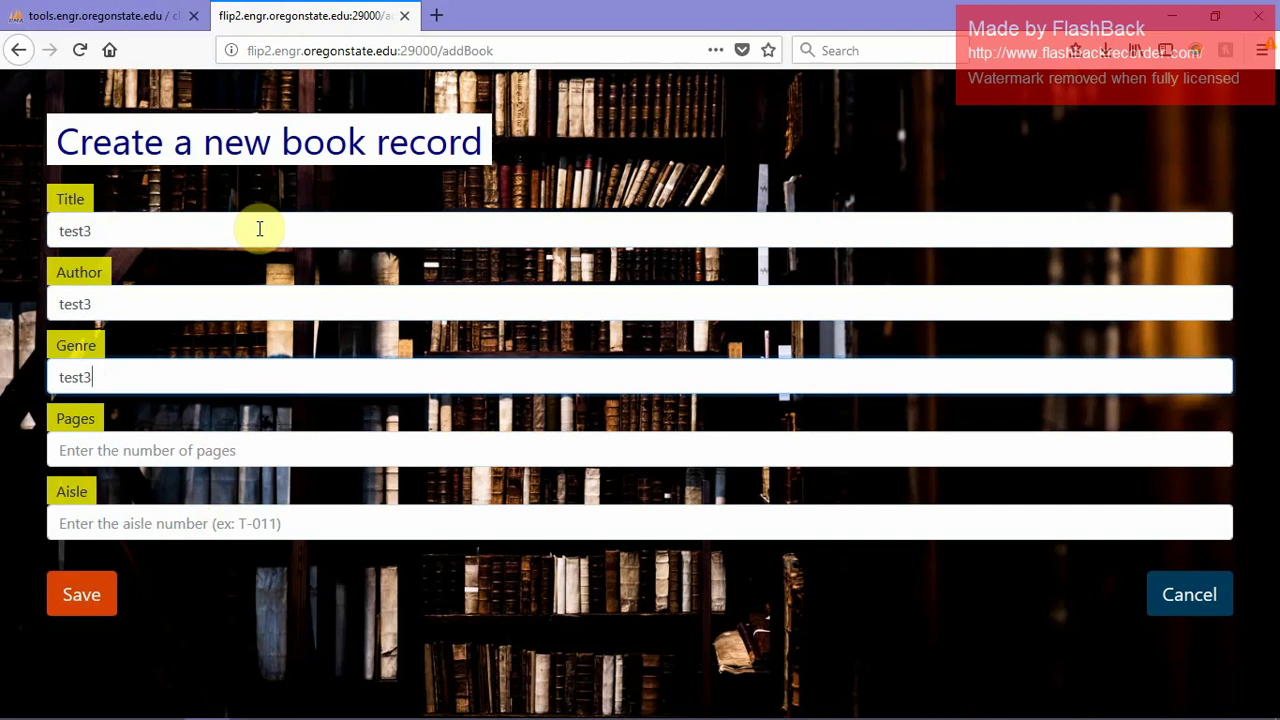
key(Tab)
text(300)
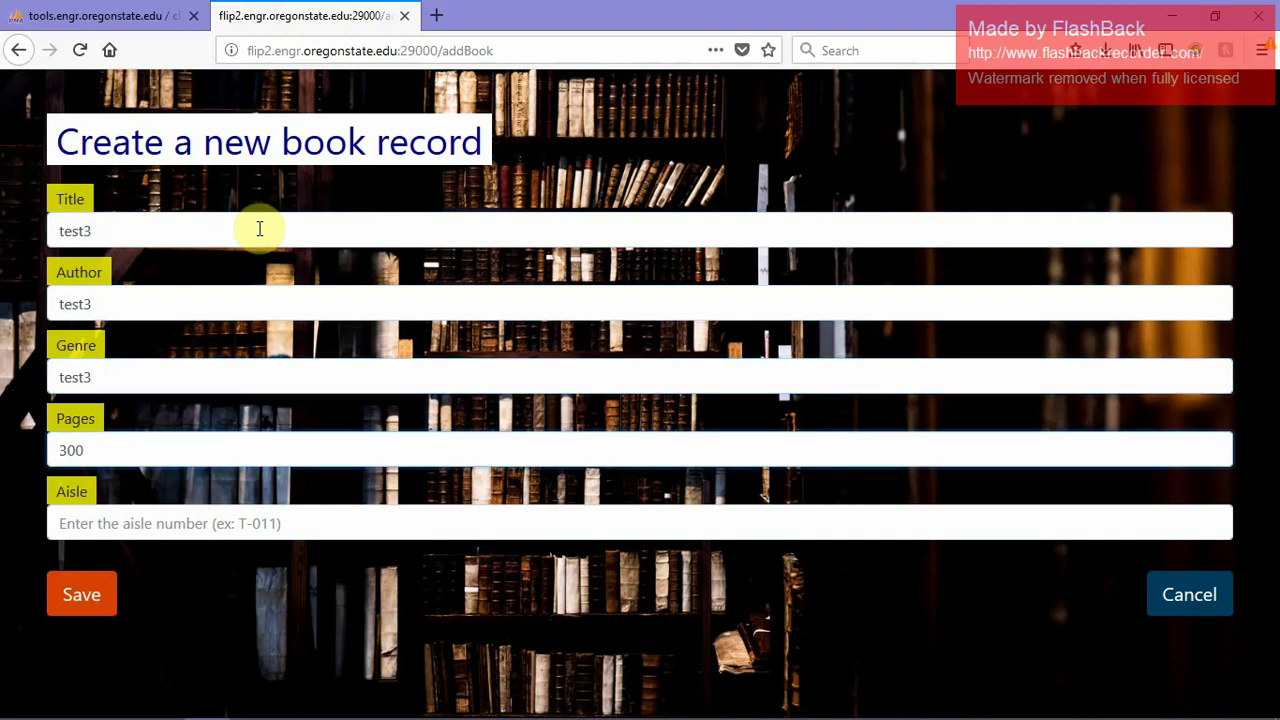
key(Tab)
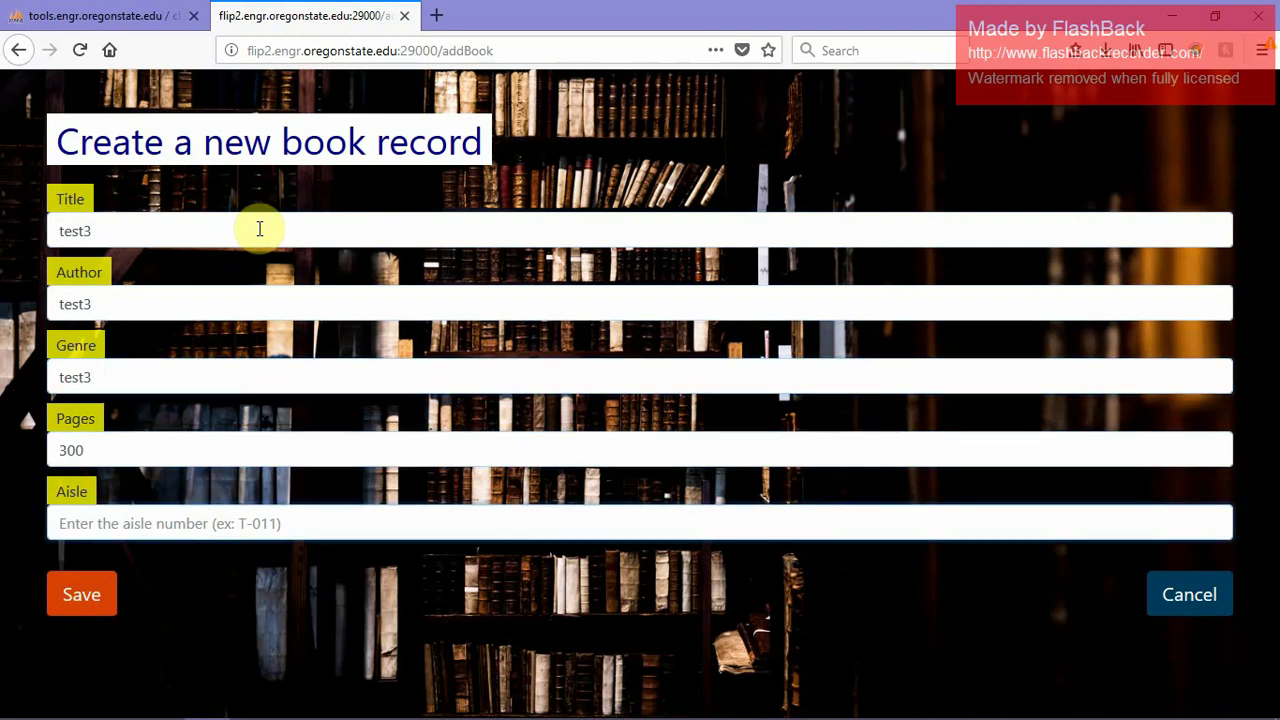
text(S-009)
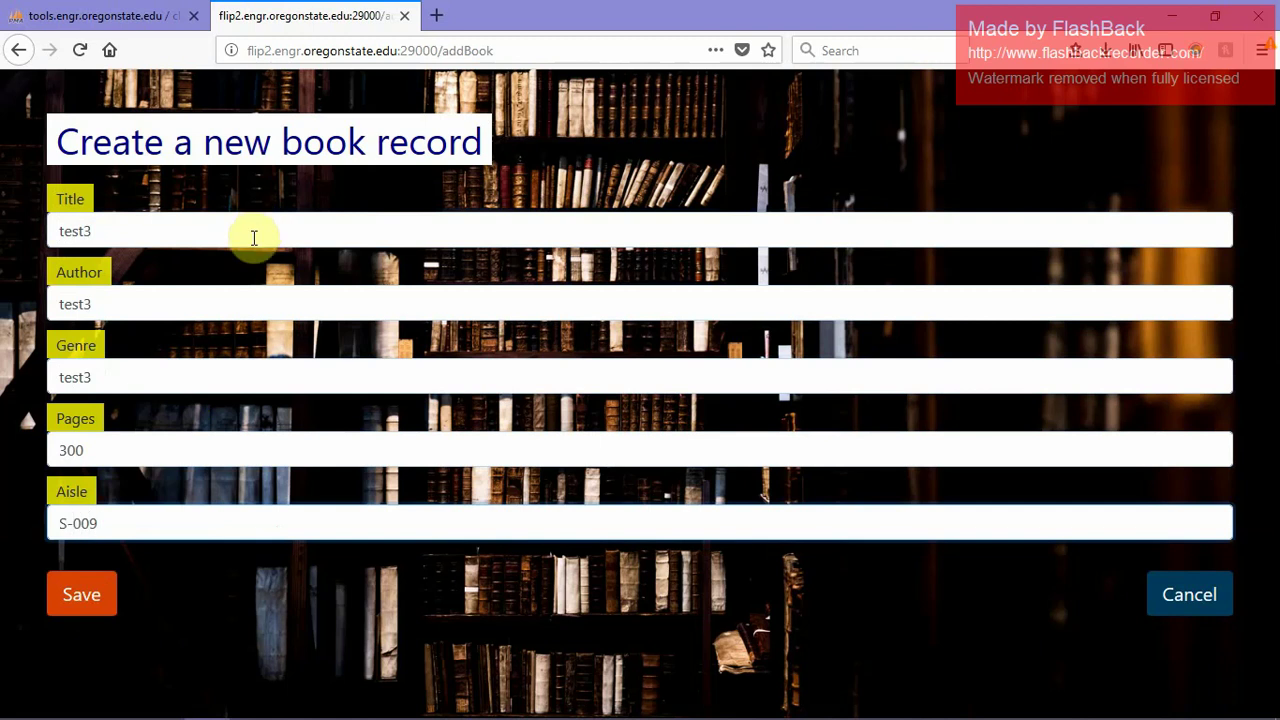
click(81, 593)
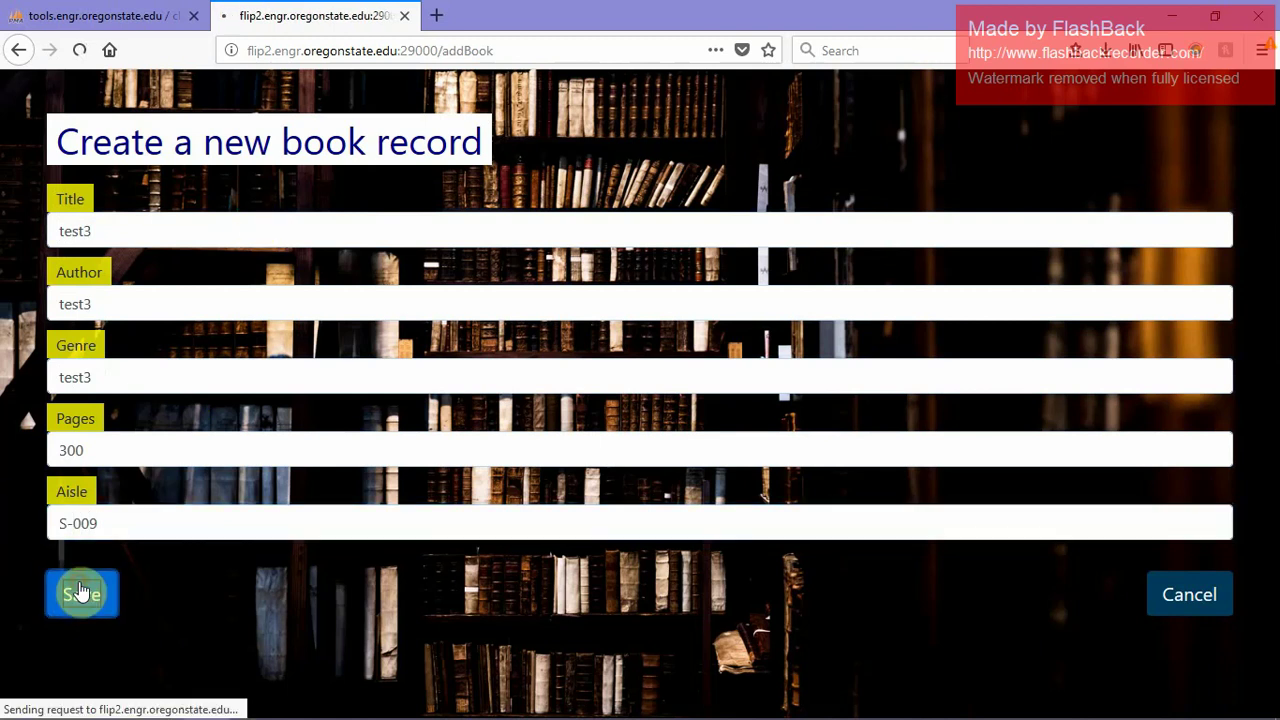
scroll(3, 540, down, 5)
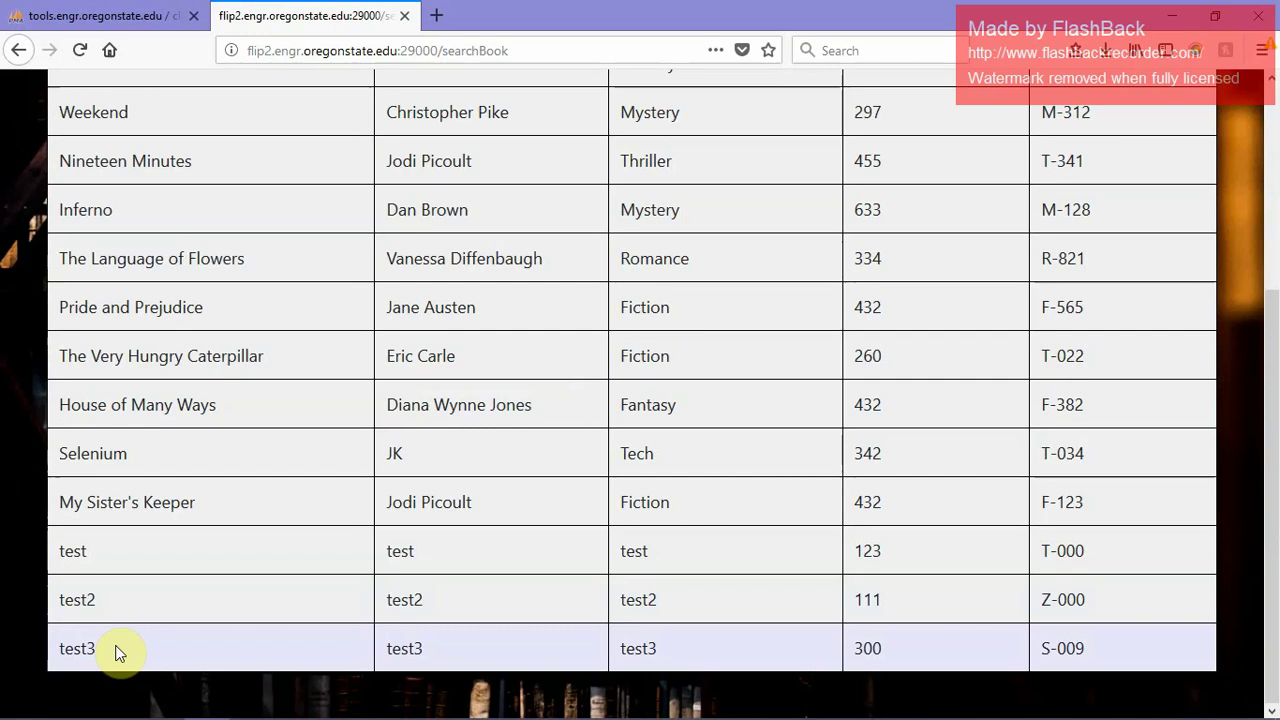
scroll(14, 628, up, 5)
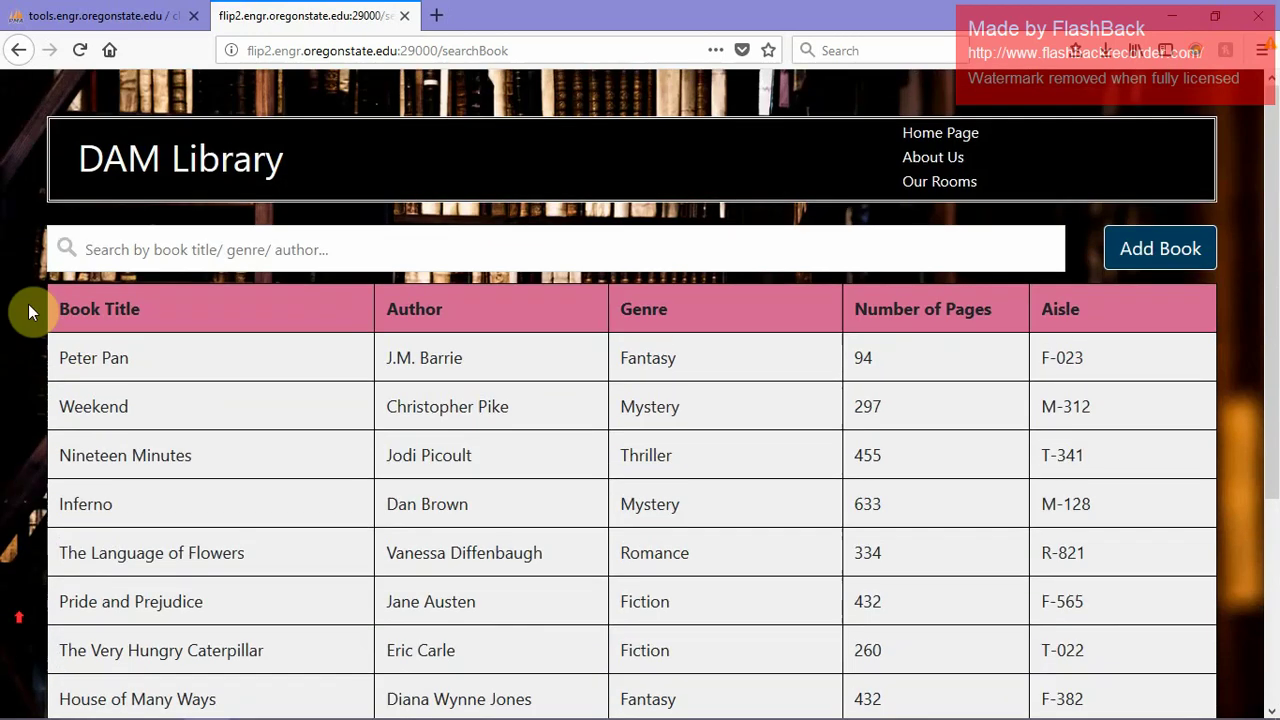
Step: Browse the cs290_chewm book table in phpMyAdmin down to the test3 row
click(125, 30)
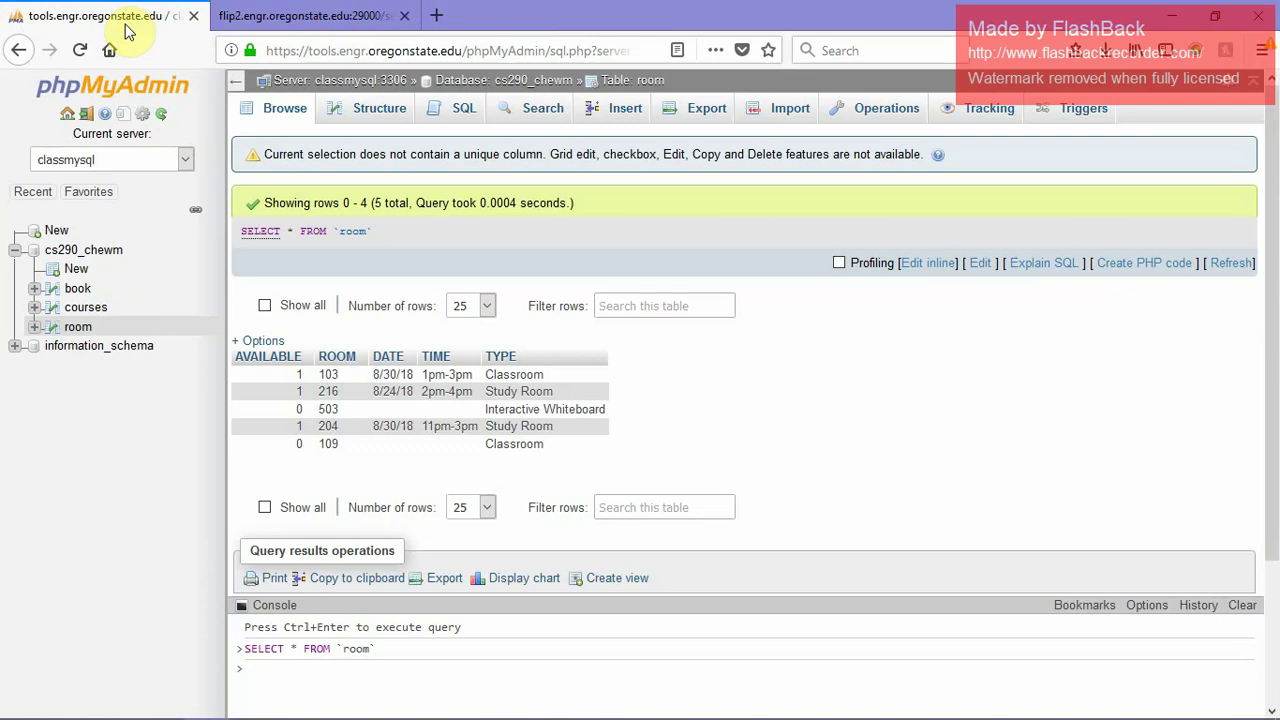
click(85, 290)
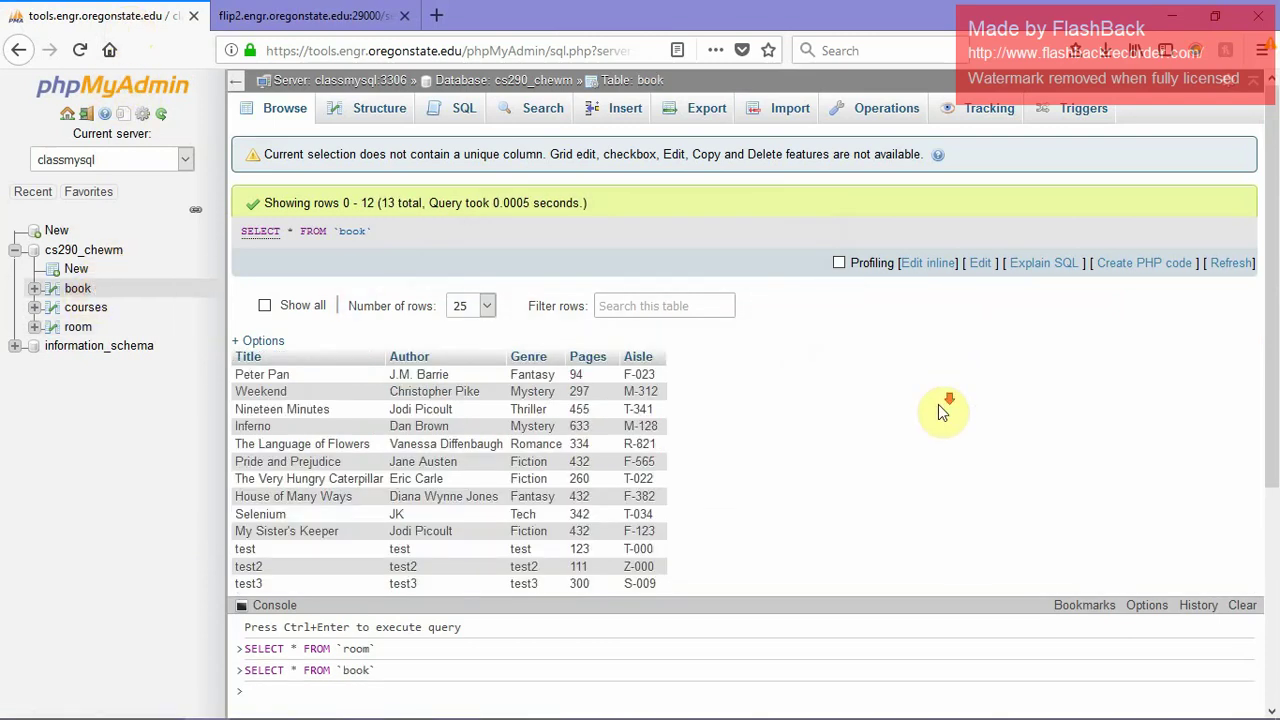
scroll(940, 410, down, 2)
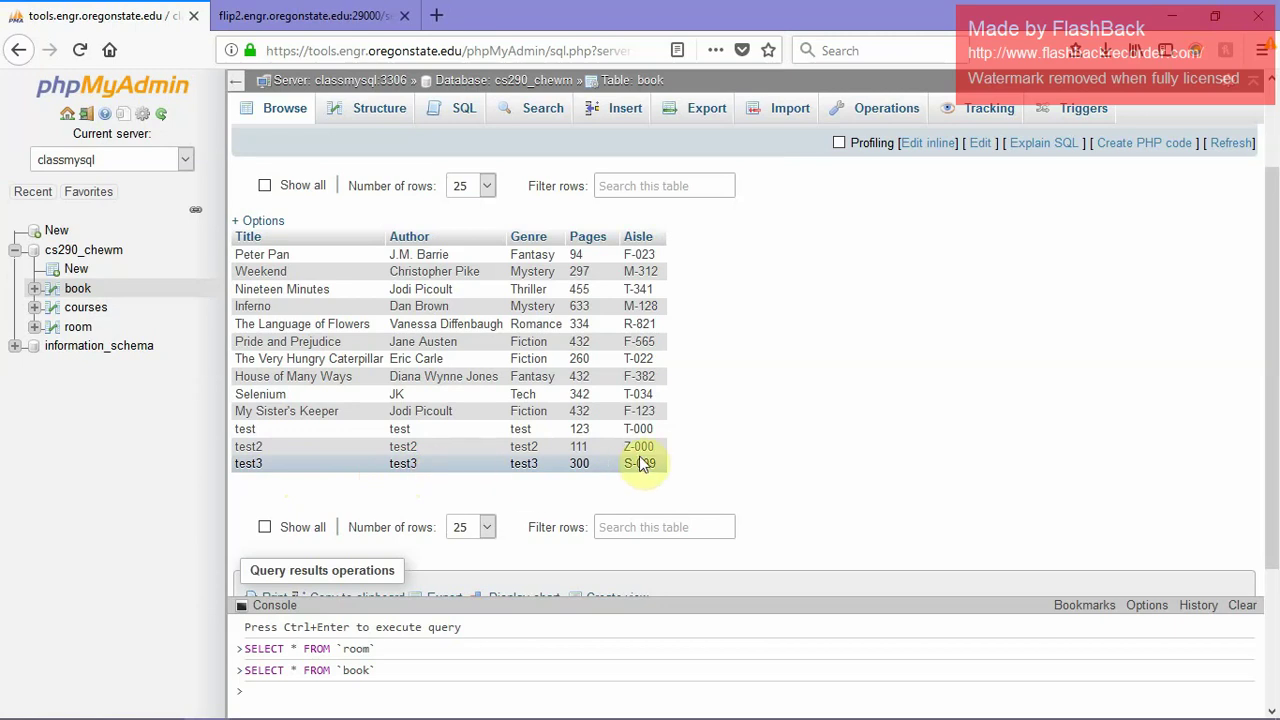
Step: In DAM Library, open the Add Book form and cancel it unsaved, returning to the books list
click(340, 15)
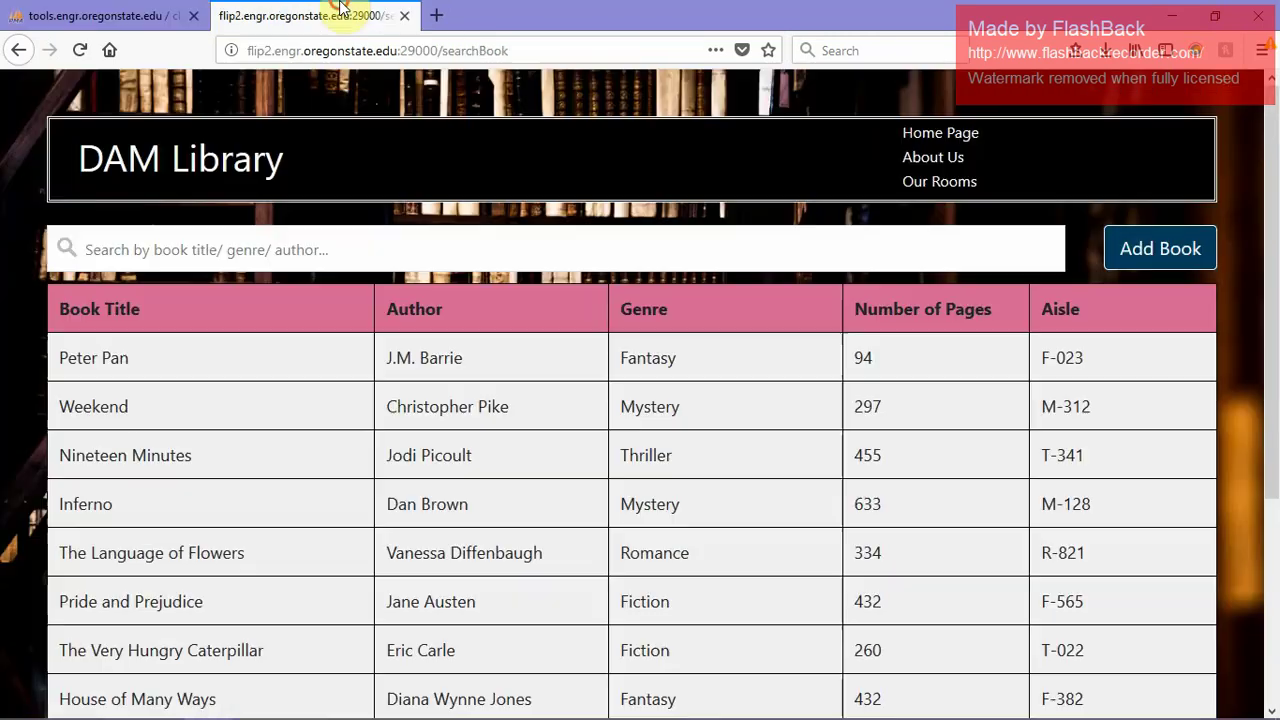
click(1204, 262)
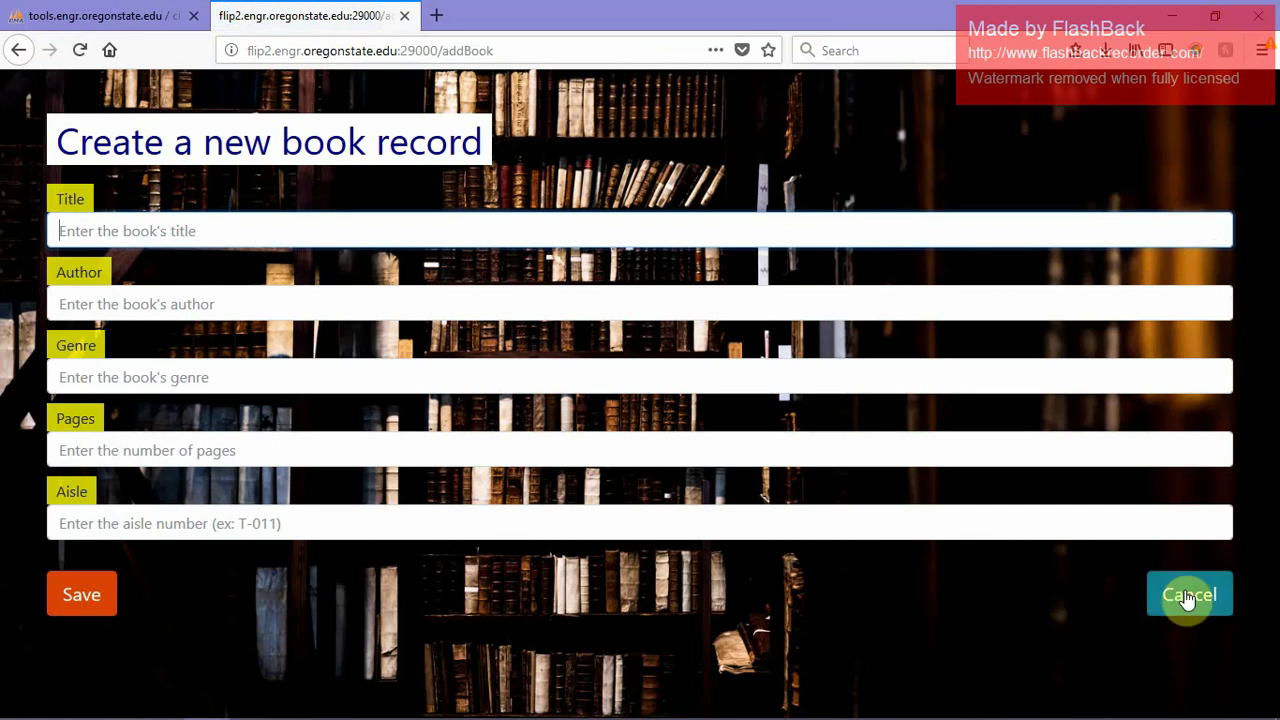
click(1187, 597)
scroll(1188, 596, down, 5)
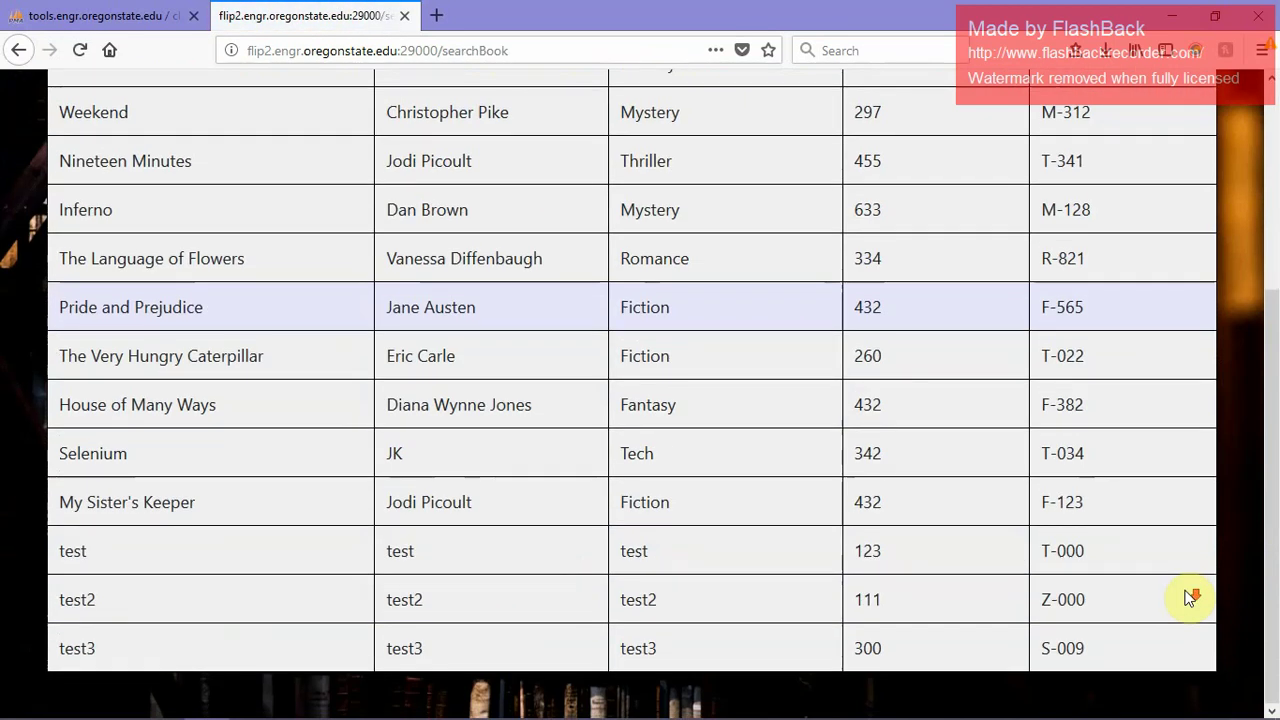
scroll(1188, 597, up, 5)
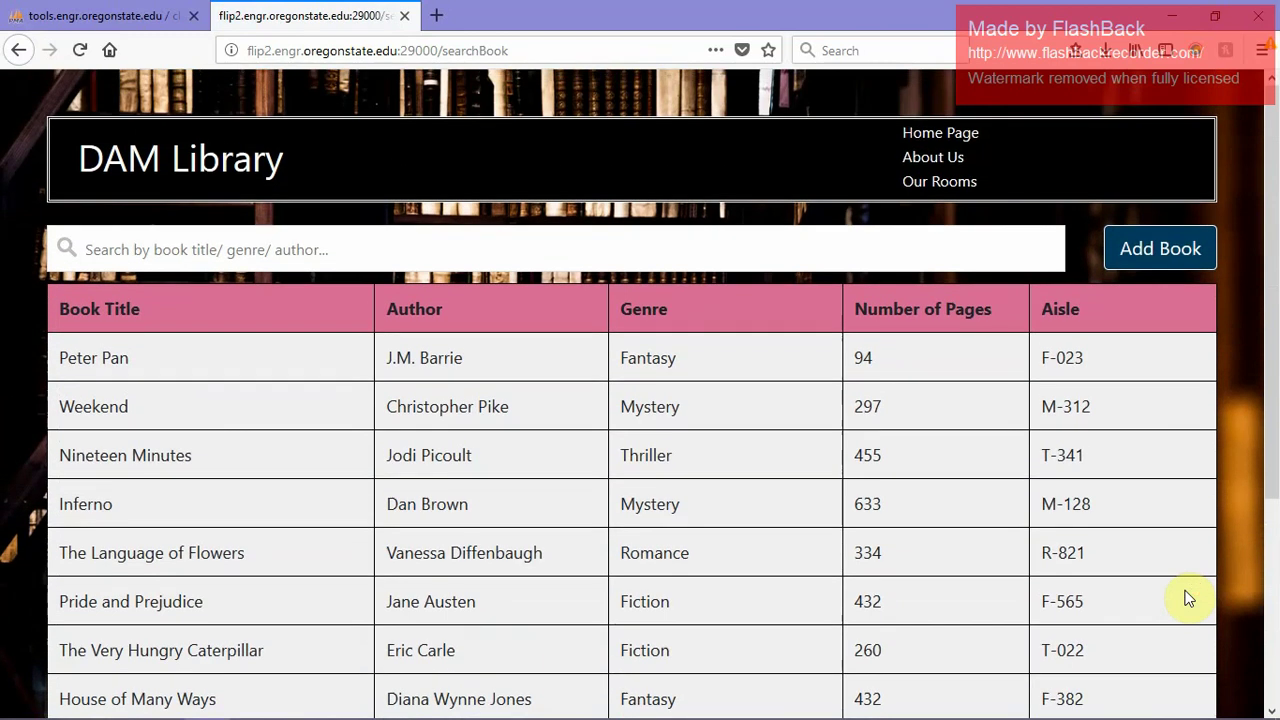
Step: Open About Us and review the address, M-F 8am-5pm hours and contact sections
click(946, 168)
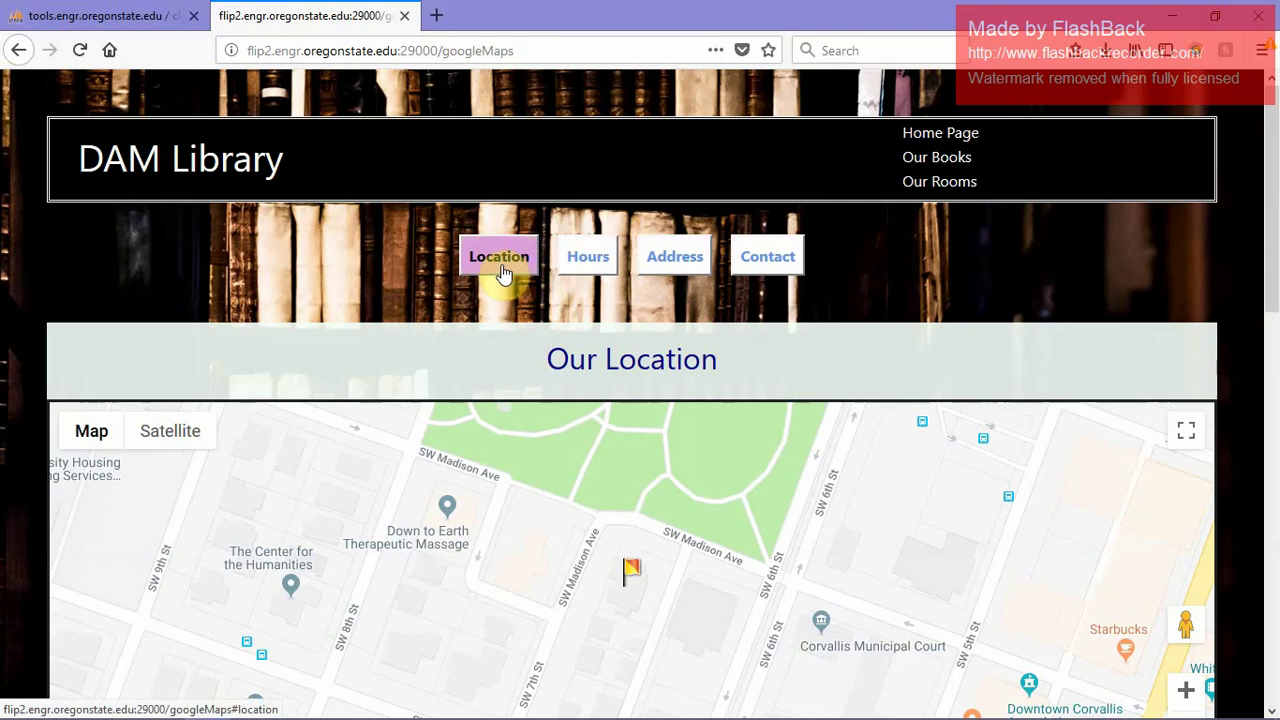
click(705, 266)
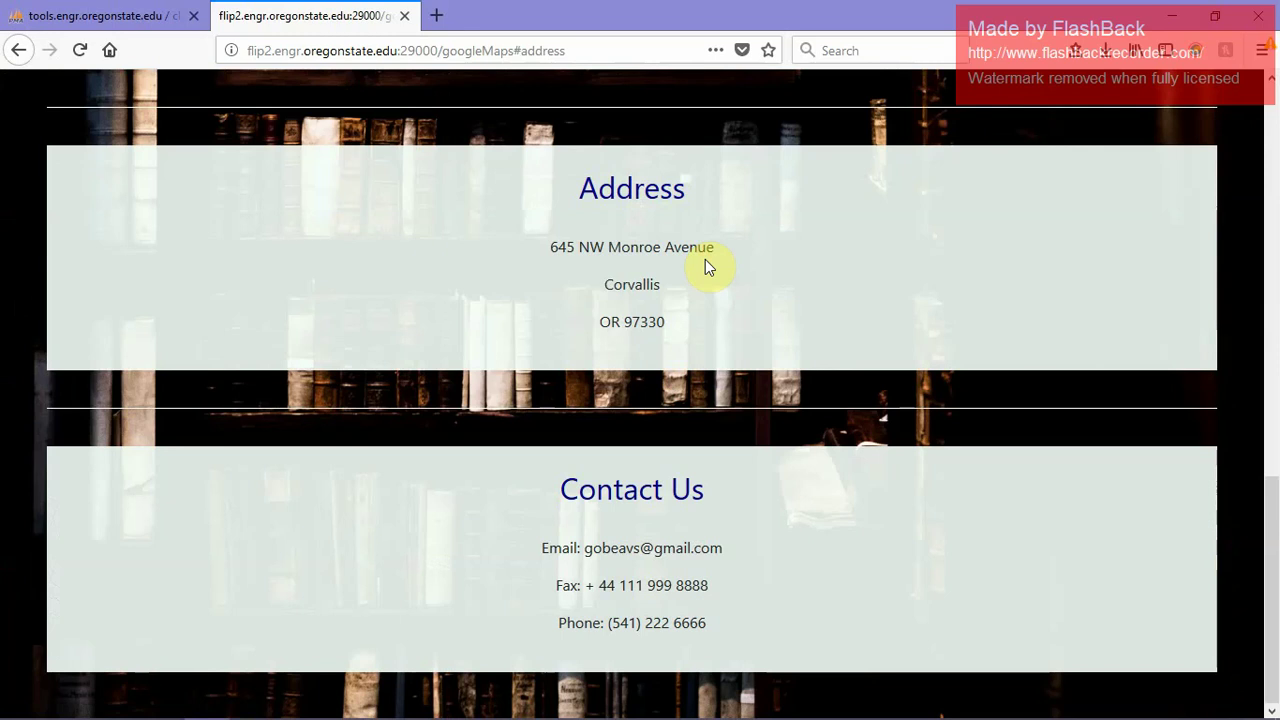
scroll(637, 207, up, 1)
scroll(637, 206, up, 1)
scroll(643, 209, down, 1)
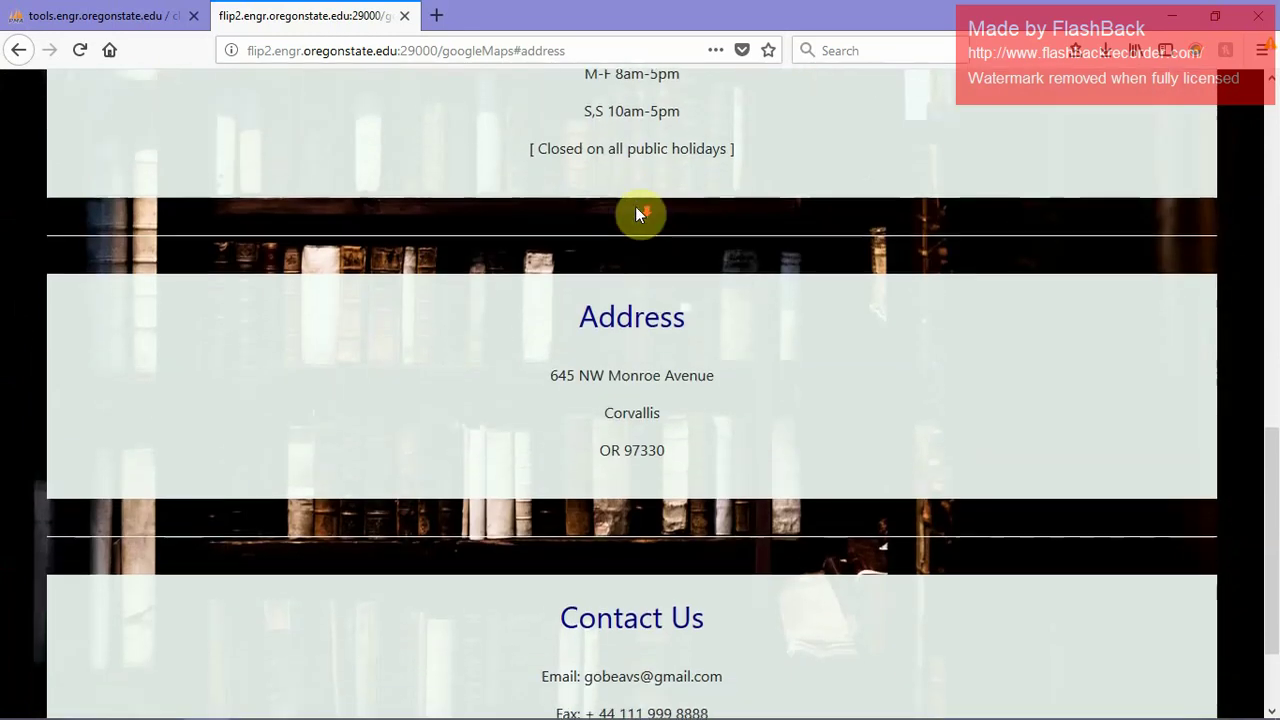
scroll(634, 323, down, 1)
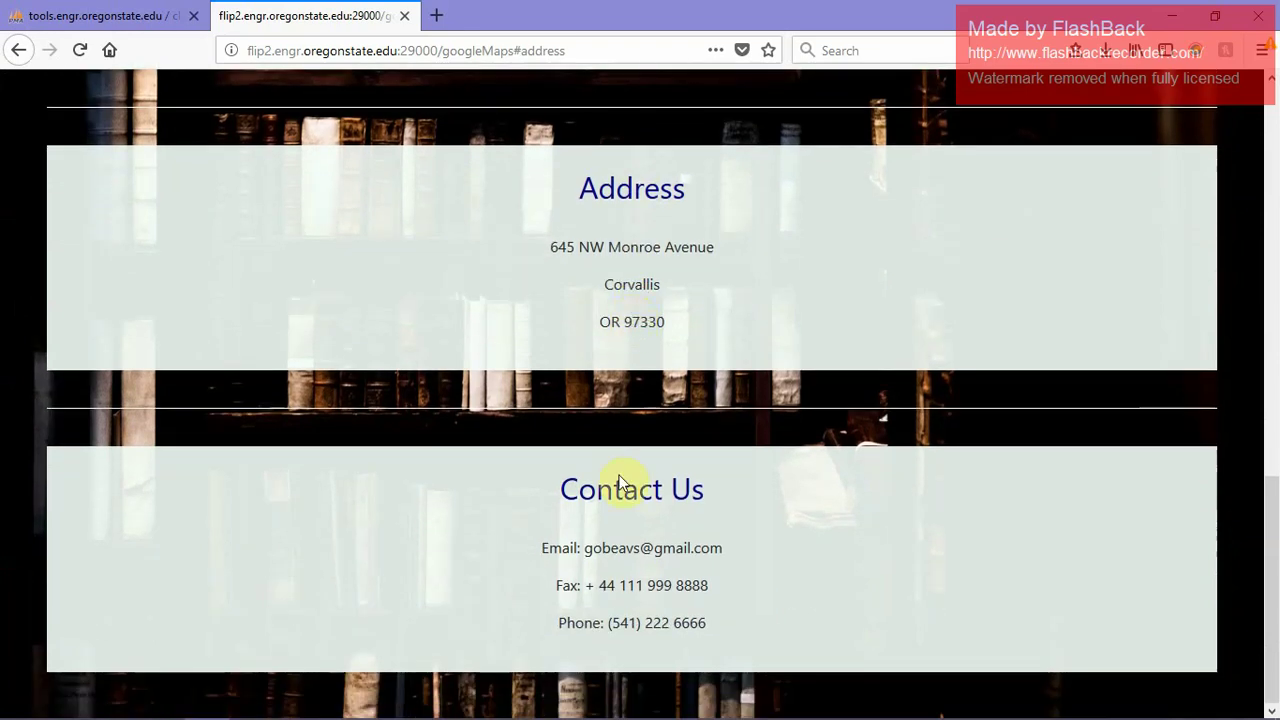
scroll(614, 506, up, 4)
scroll(617, 507, up, 1)
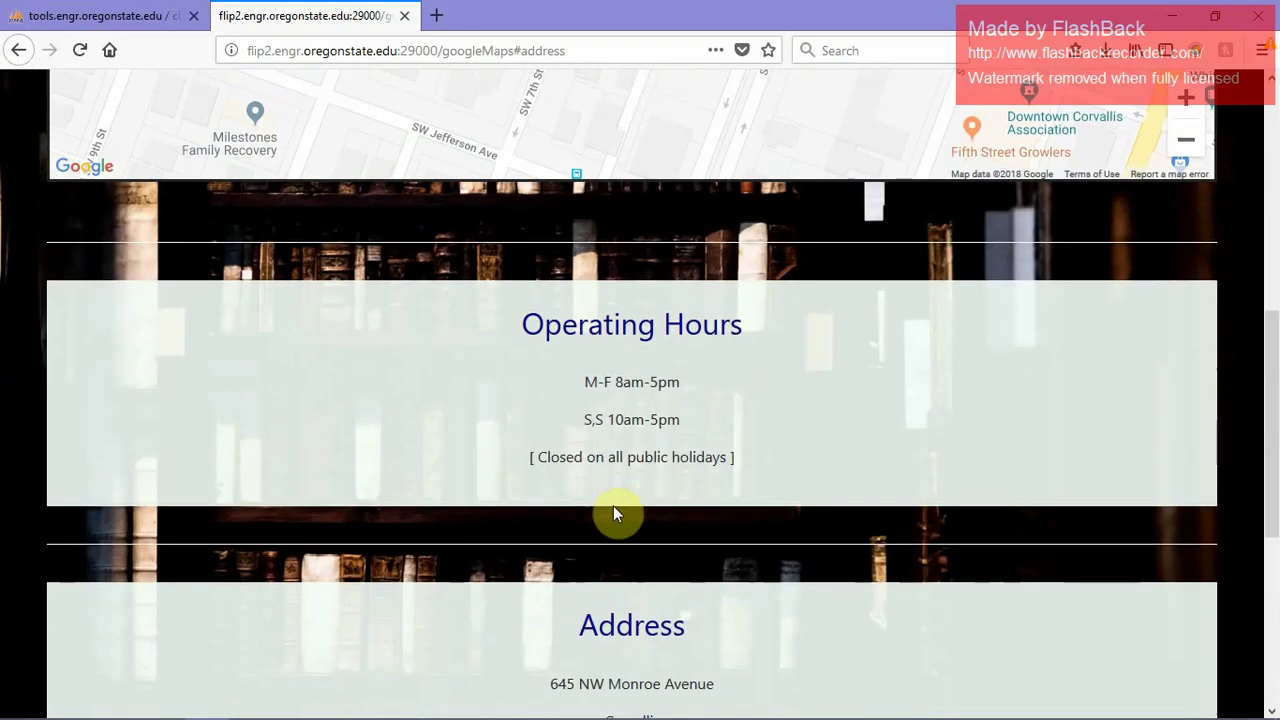
scroll(744, 364, up, 6)
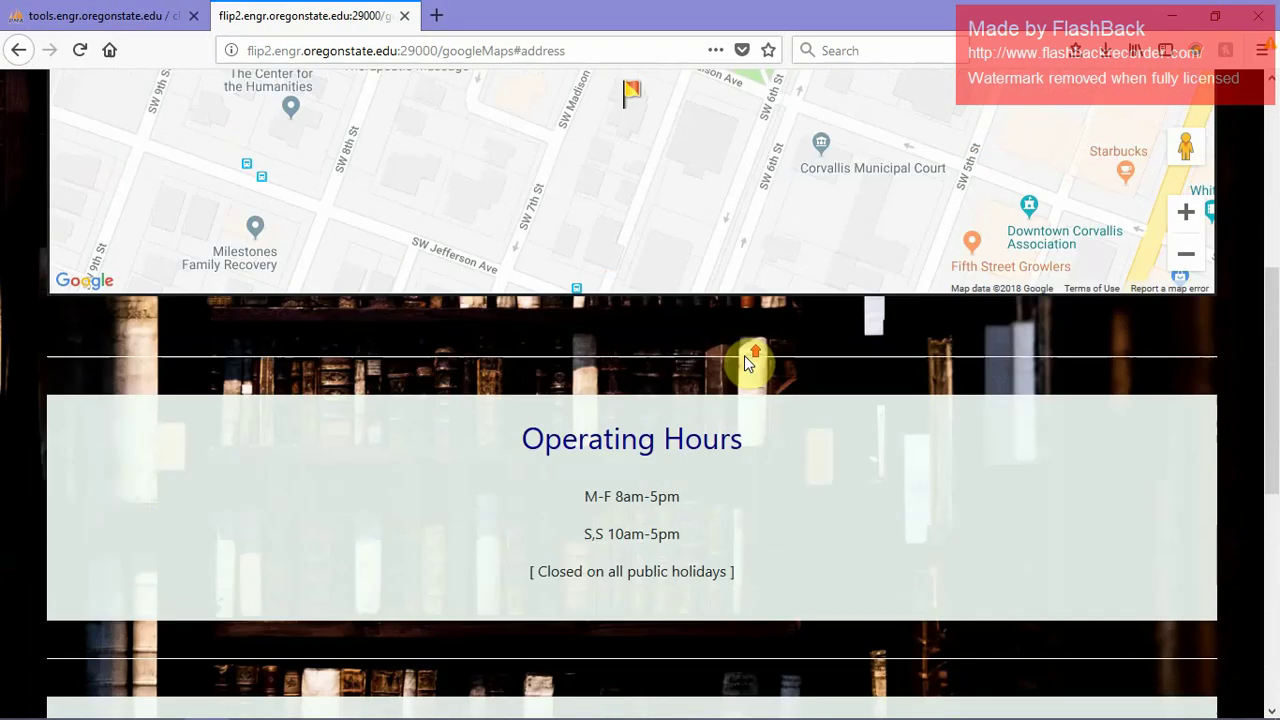
Step: Zoom out the Corvallis map and show the DAM Library marker label
scroll(744, 355, down, 1)
scroll(744, 355, down, 1)
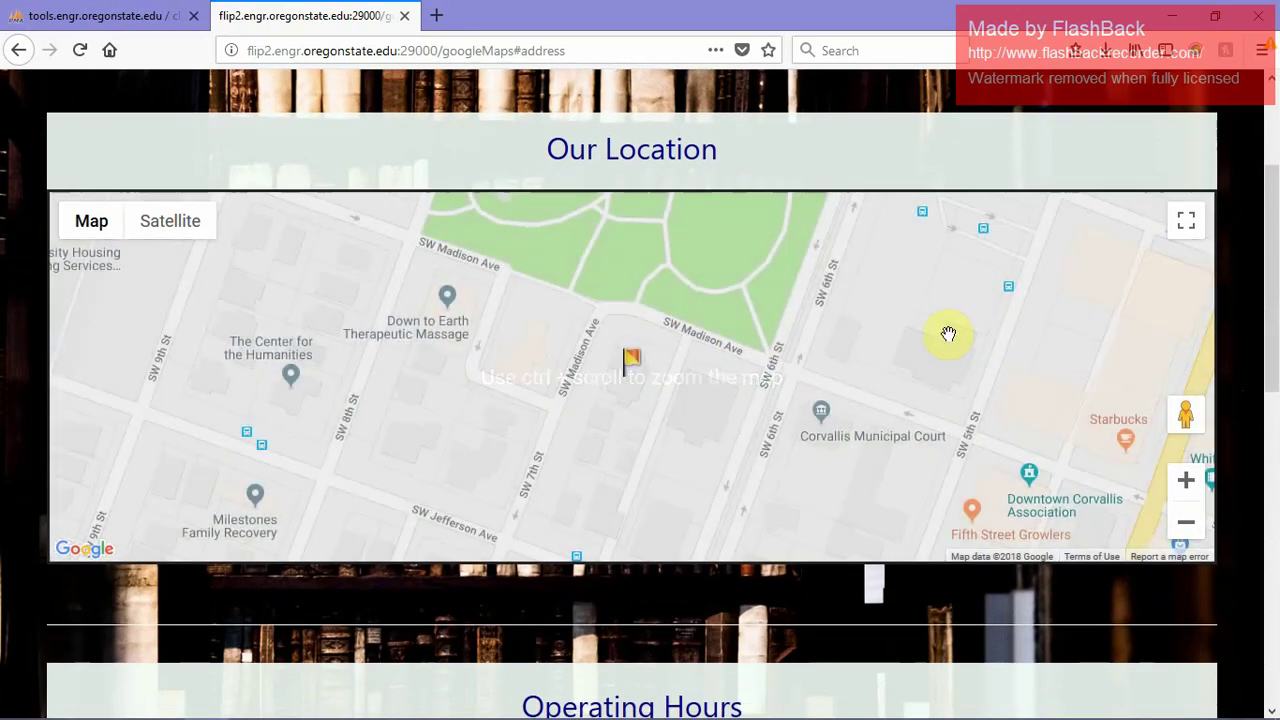
scroll(945, 332, down, 4)
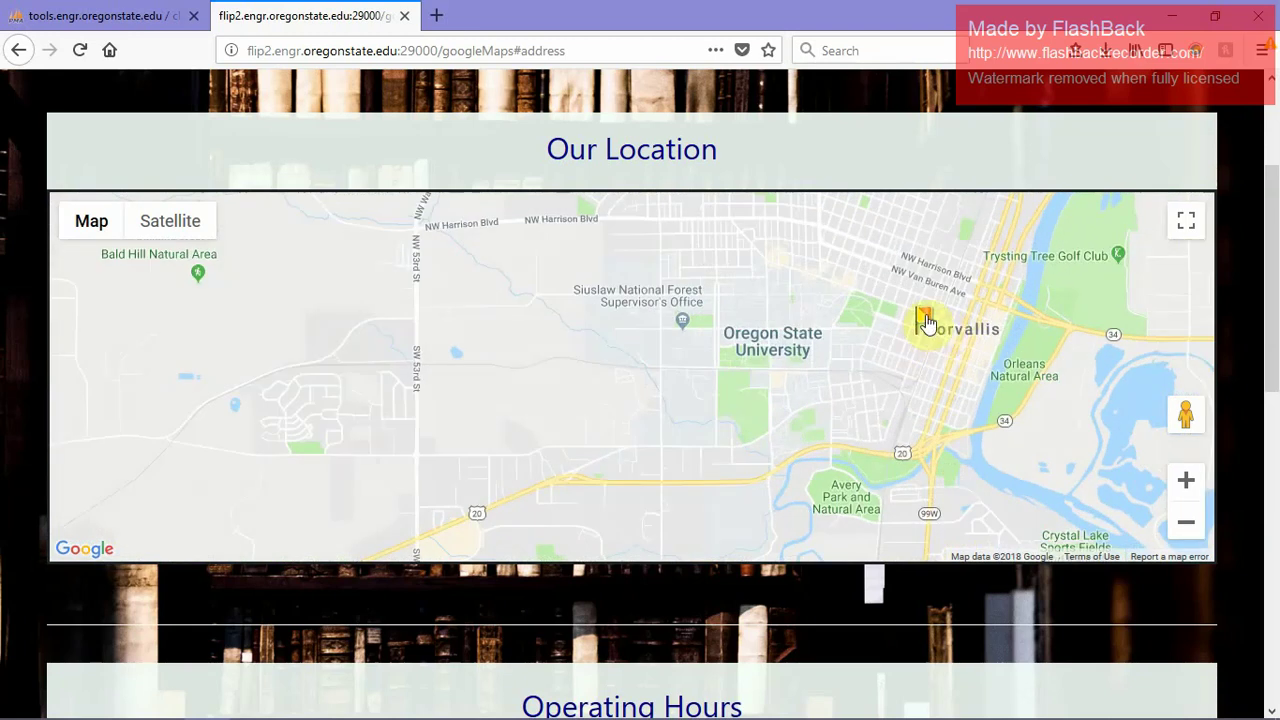
click(925, 322)
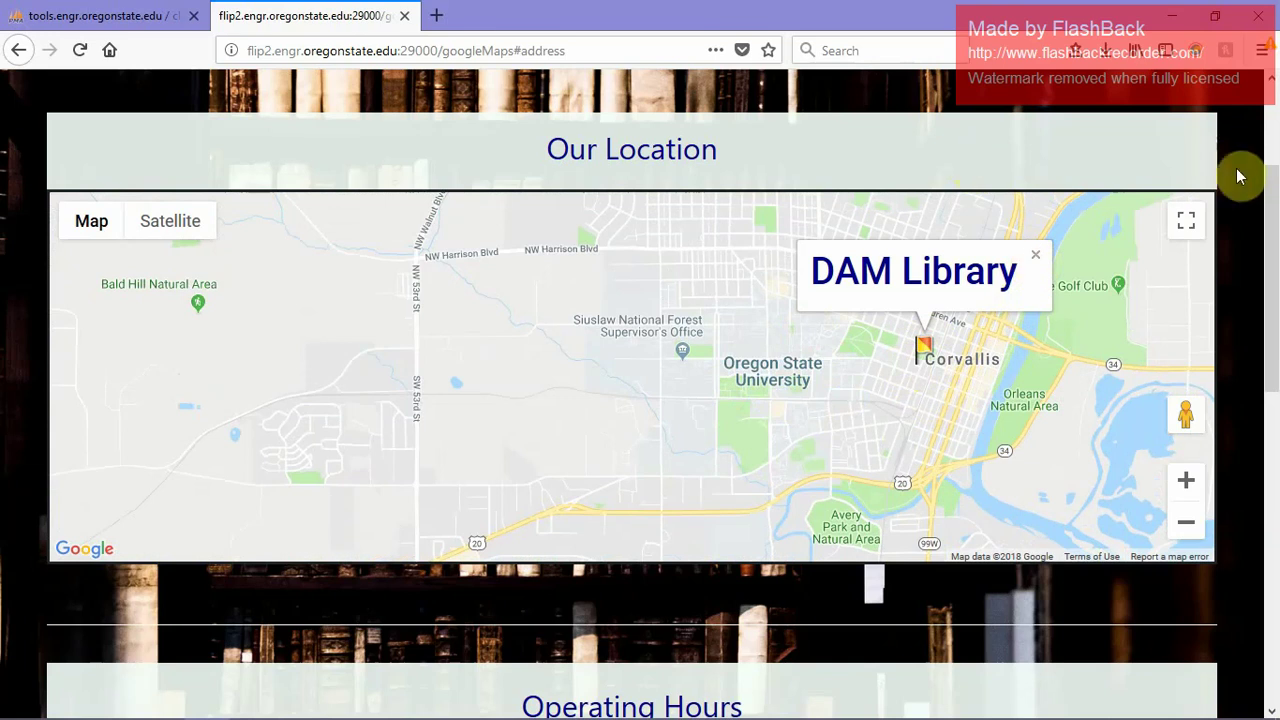
Step: Open Our Rooms to see available rooms 503, 109 and reserved rooms 103, 216, 204
scroll(1240, 176, up, 3)
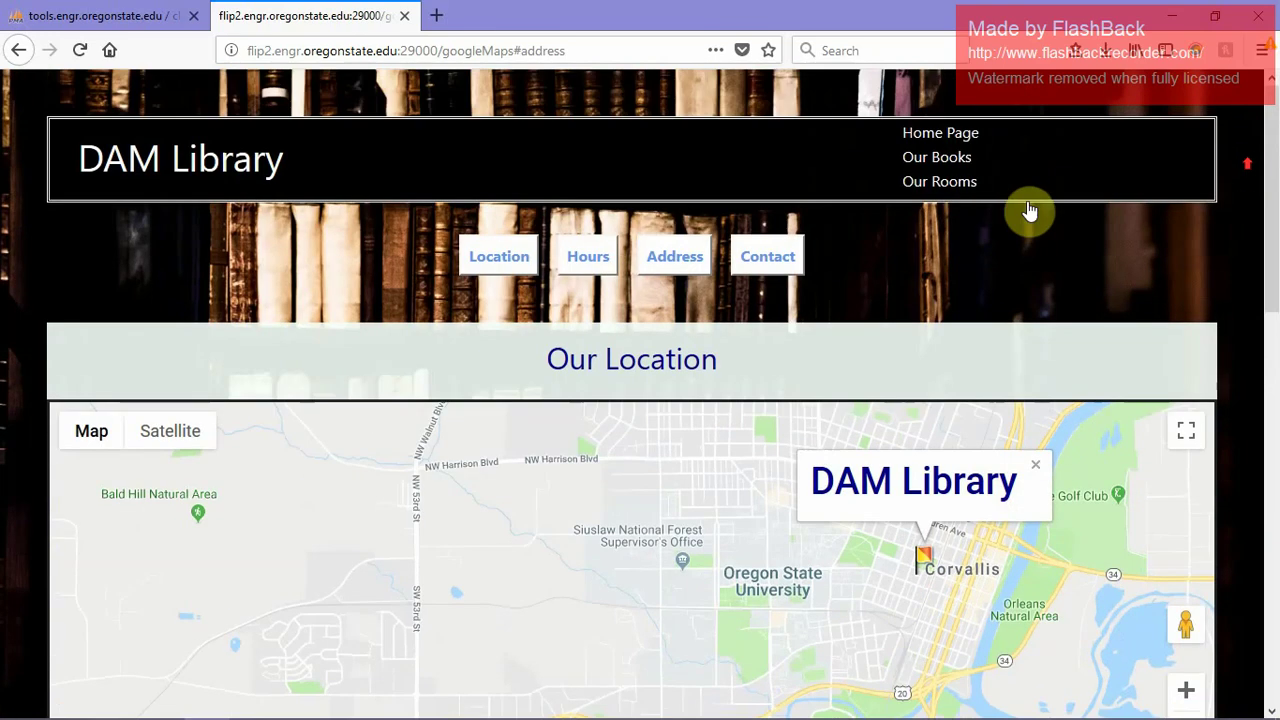
click(940, 184)
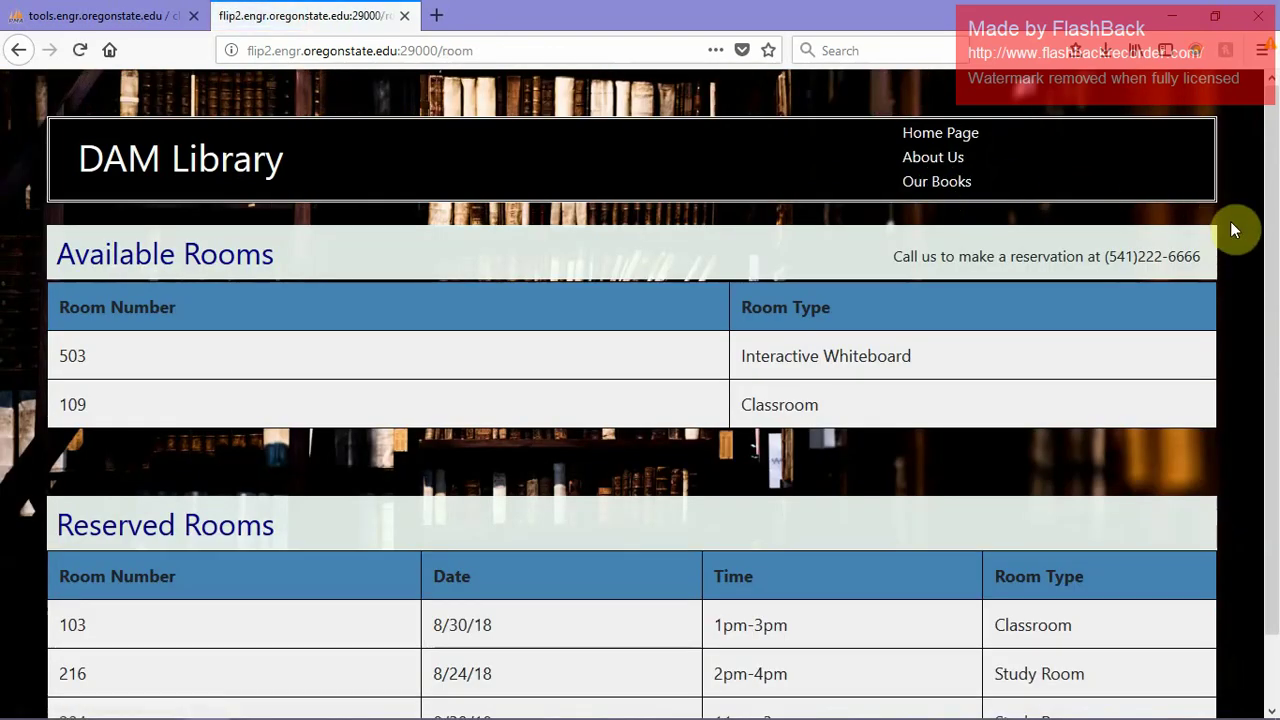
scroll(1231, 229, down, 1)
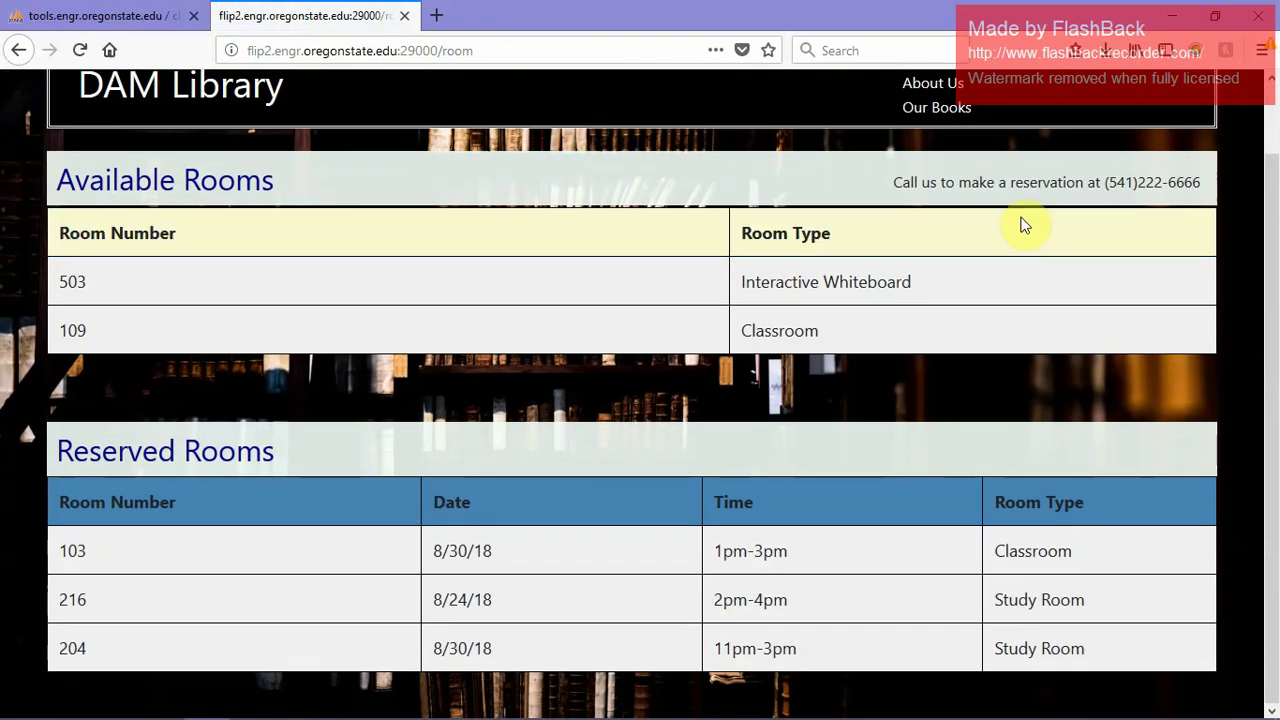
Step: Show the room table's five records in phpMyAdmin, then return to the rooms page
click(160, 15)
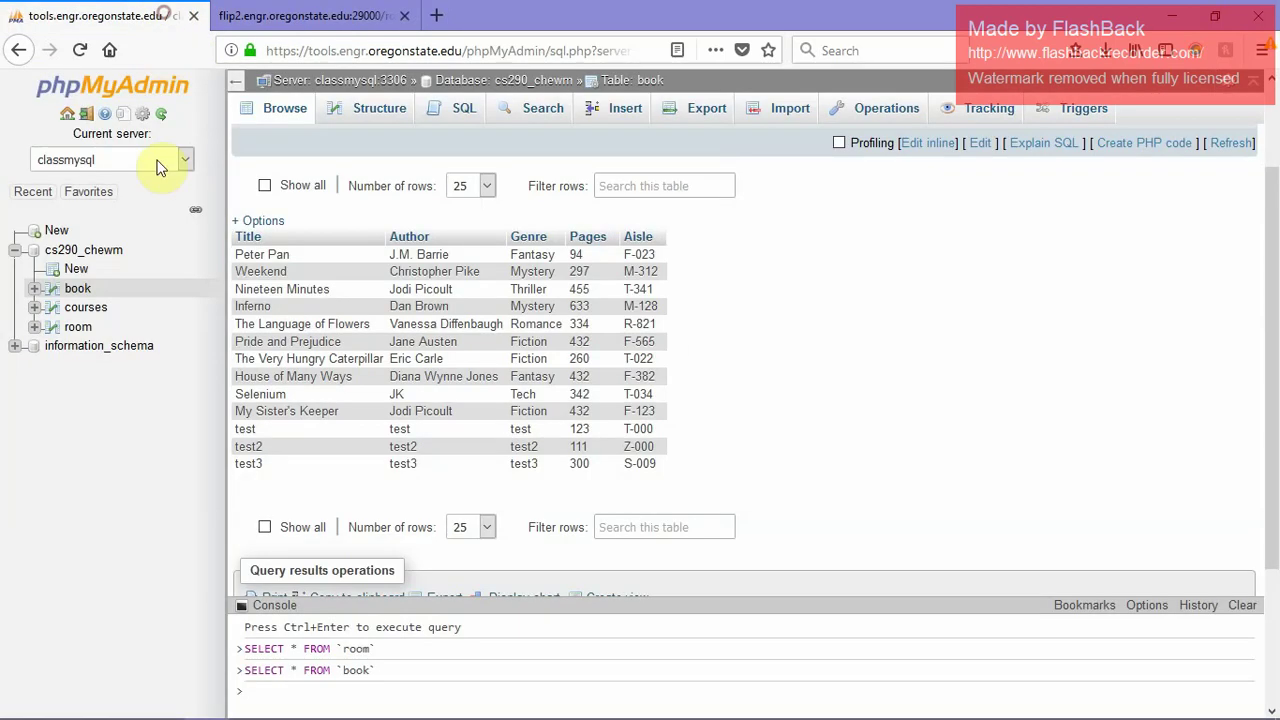
click(84, 329)
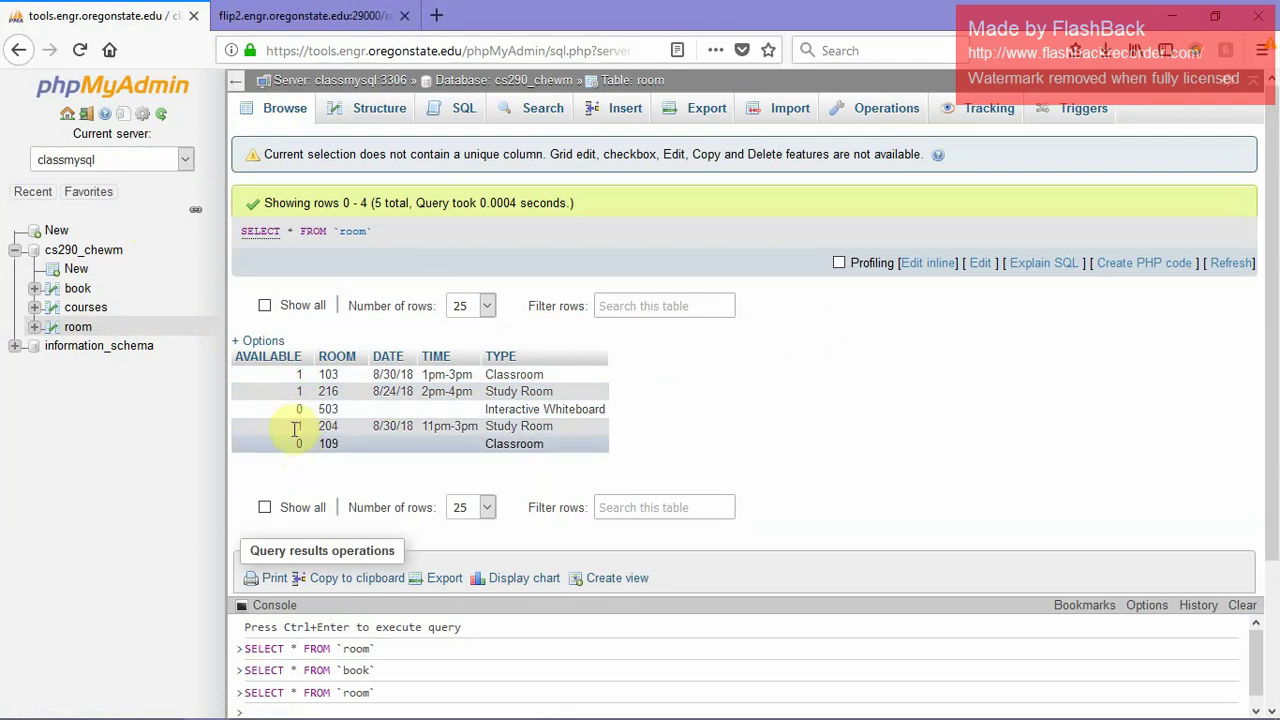
click(266, 12)
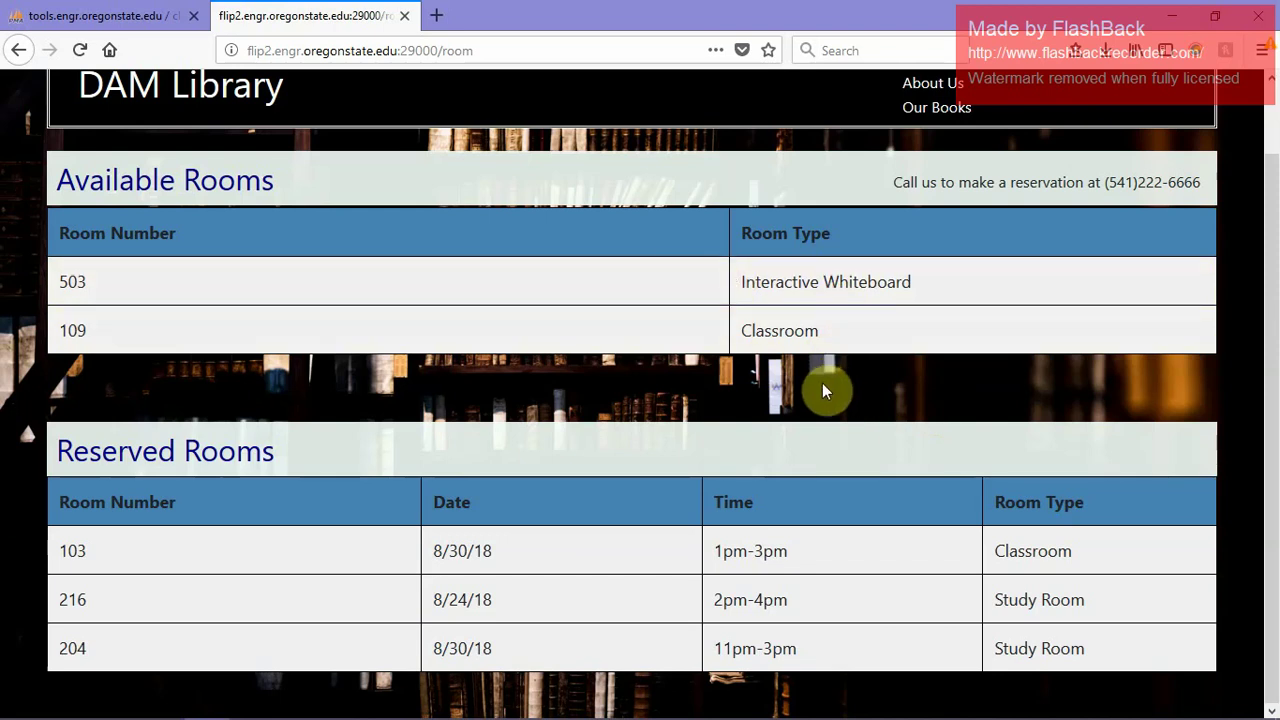
Step: Go to the home page and view the 'Saturn's North Polar Hexagon' image caption
scroll(825, 392, up, 2)
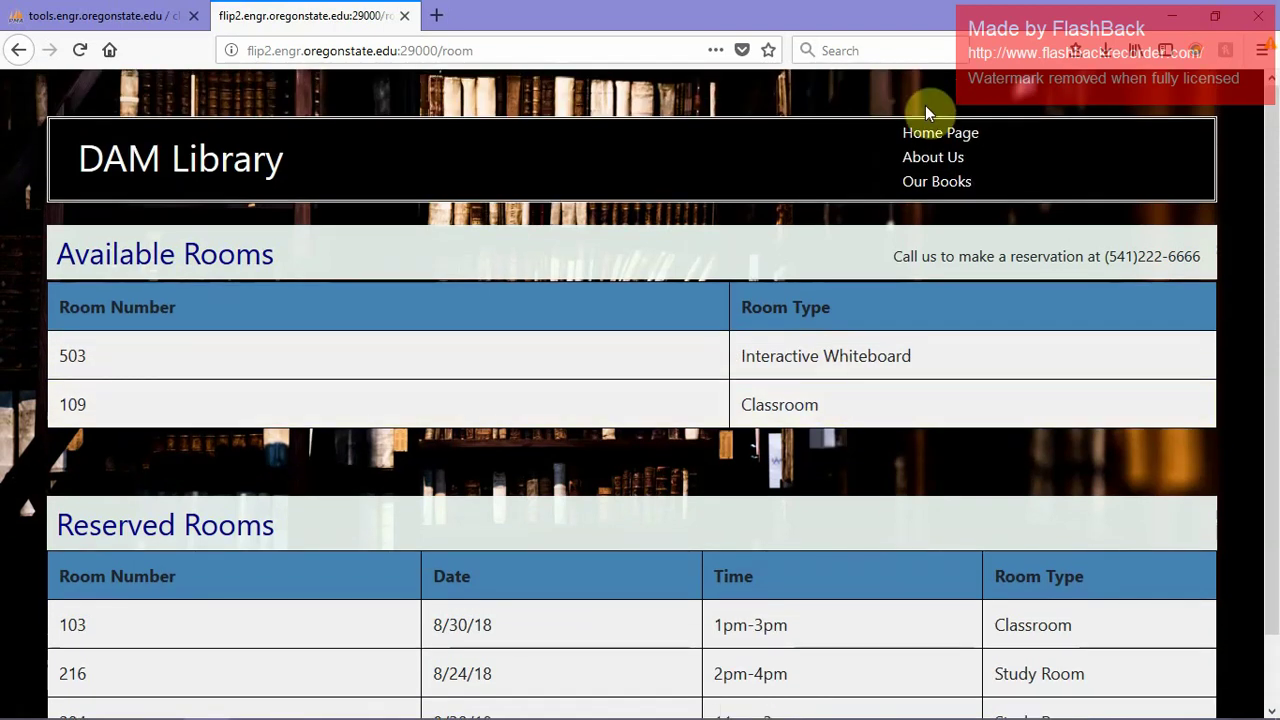
click(924, 135)
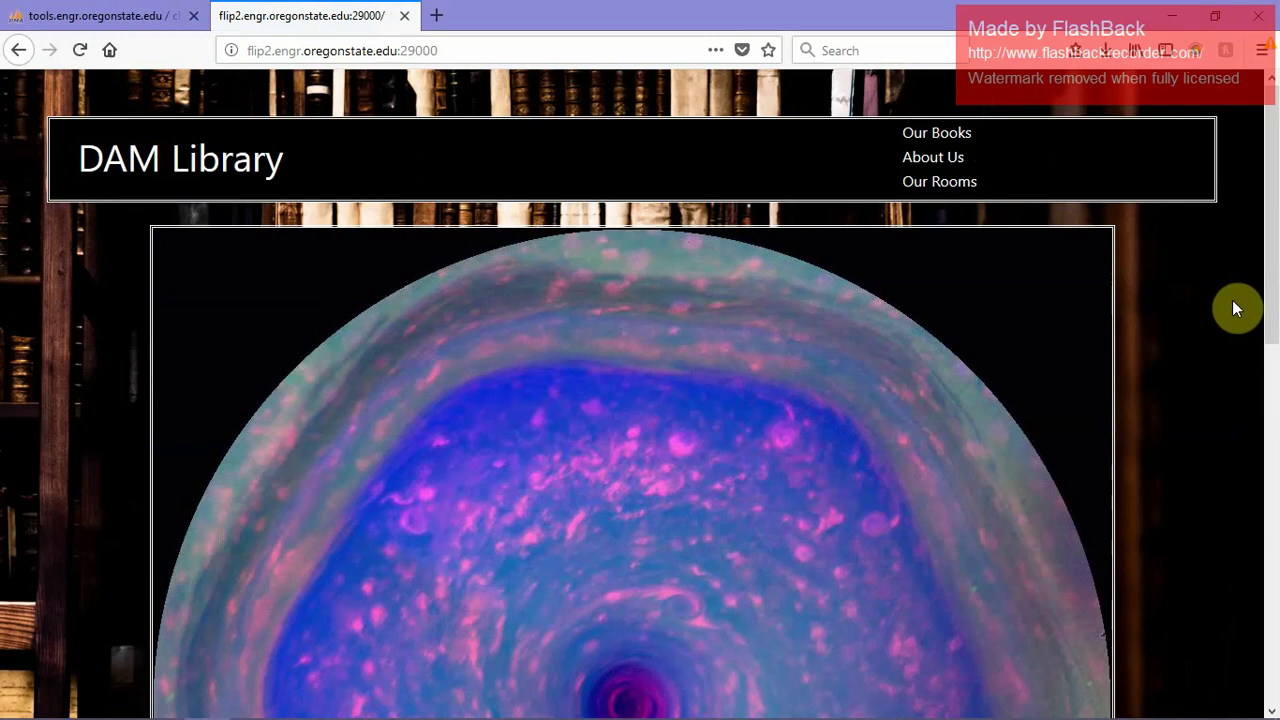
scroll(1232, 300, down, 5)
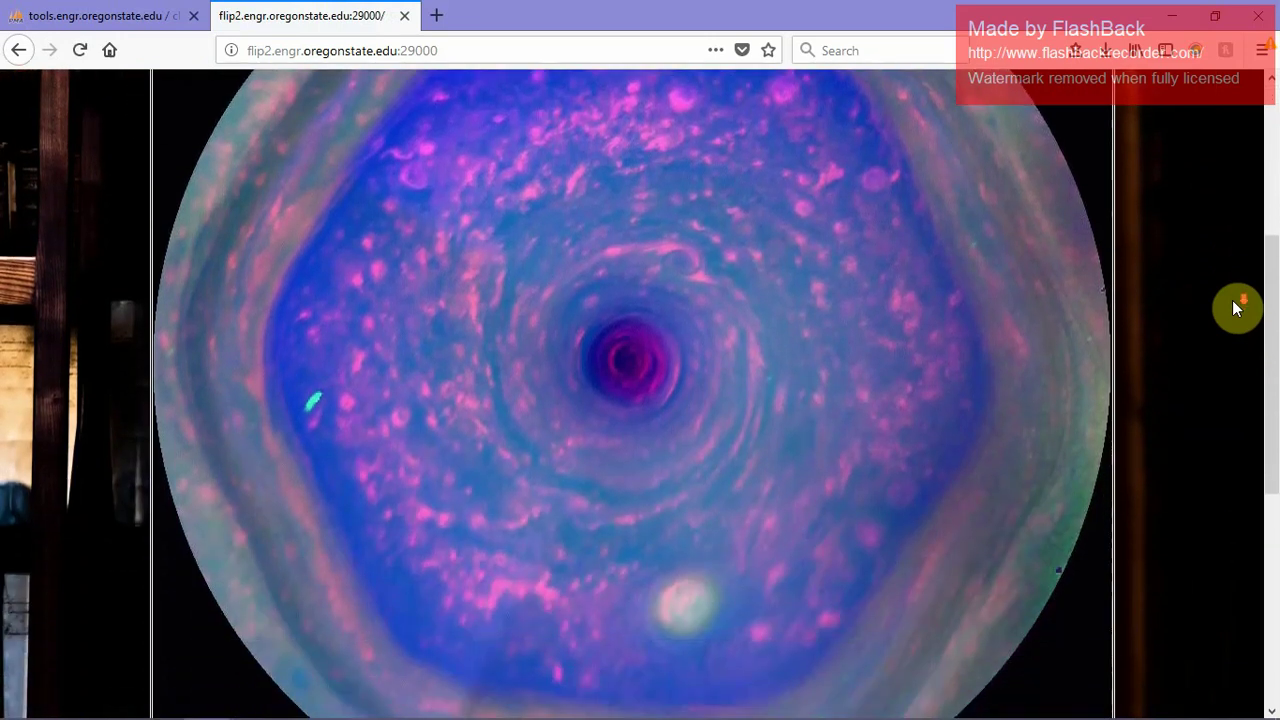
scroll(1232, 300, down, 6)
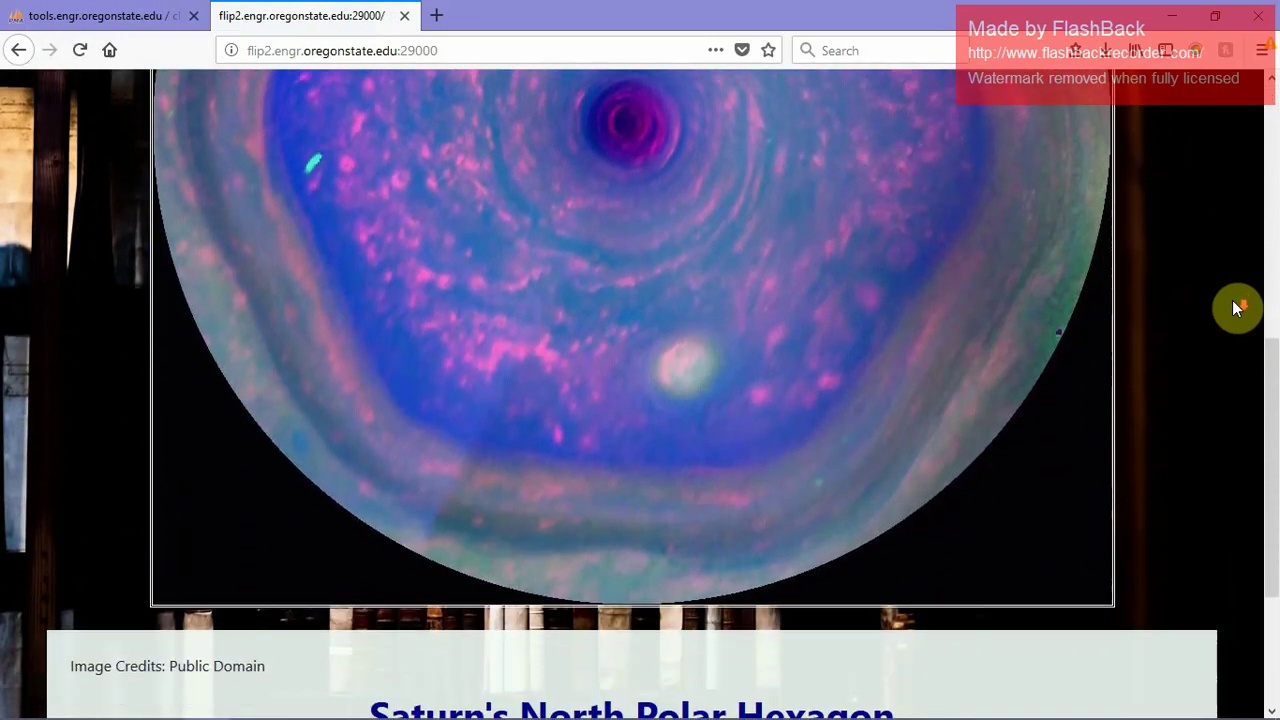
scroll(1232, 300, down, 1)
scroll(1232, 300, up, 4)
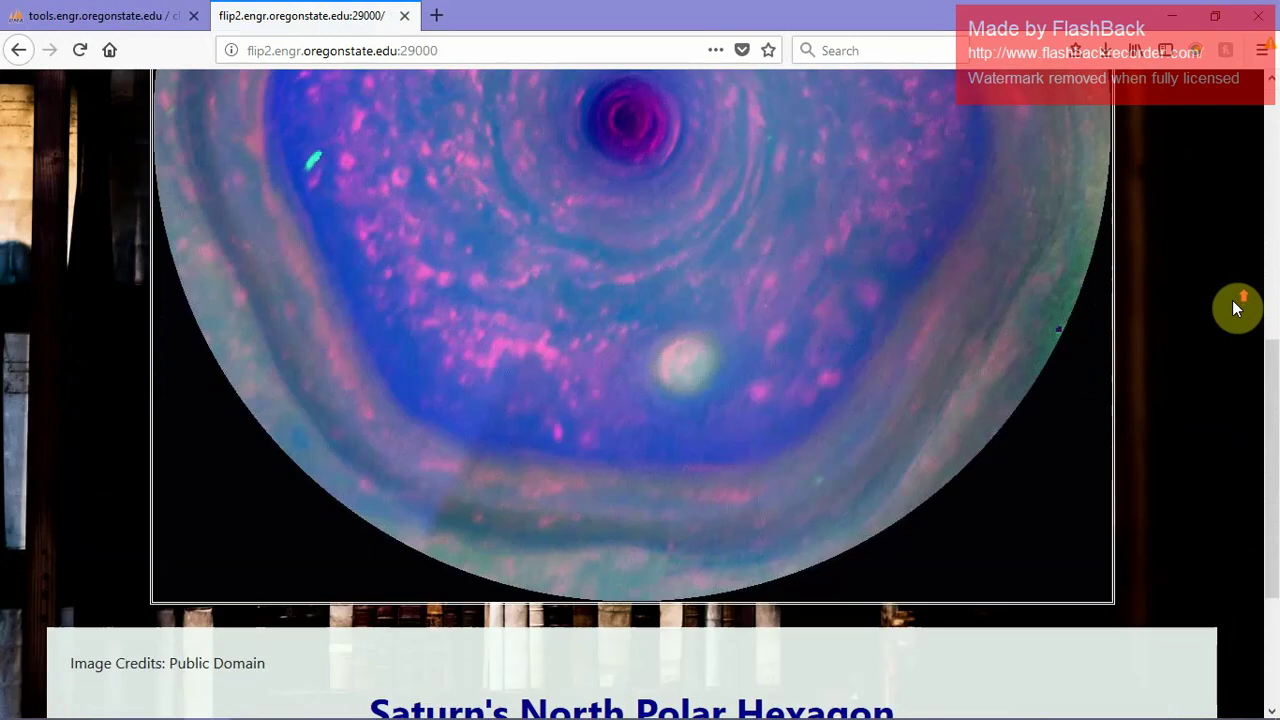
scroll(1233, 305, up, 3)
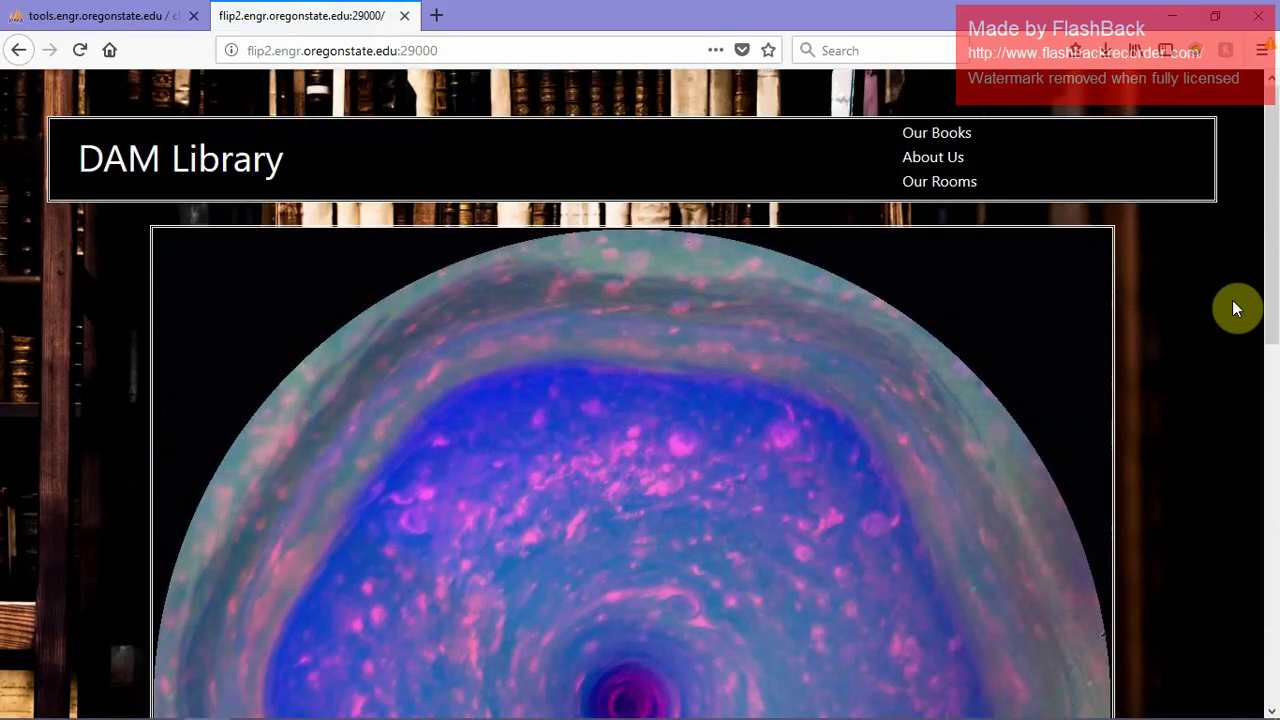